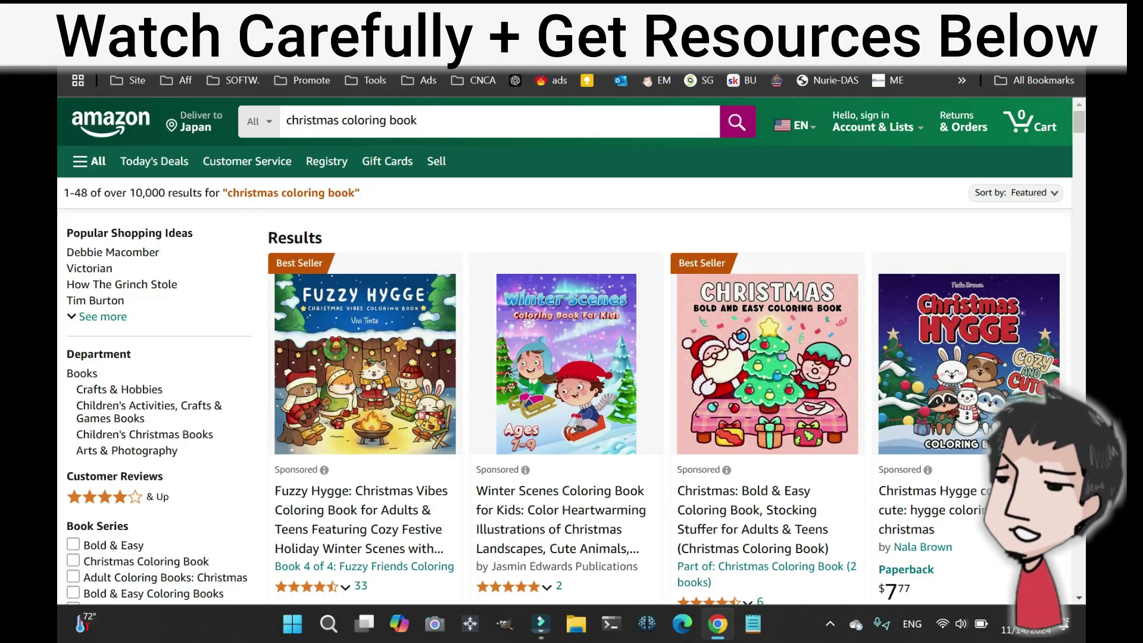
Look through the Amazon listings for christmas coloring books, including their sales ranks.
click(297, 121)
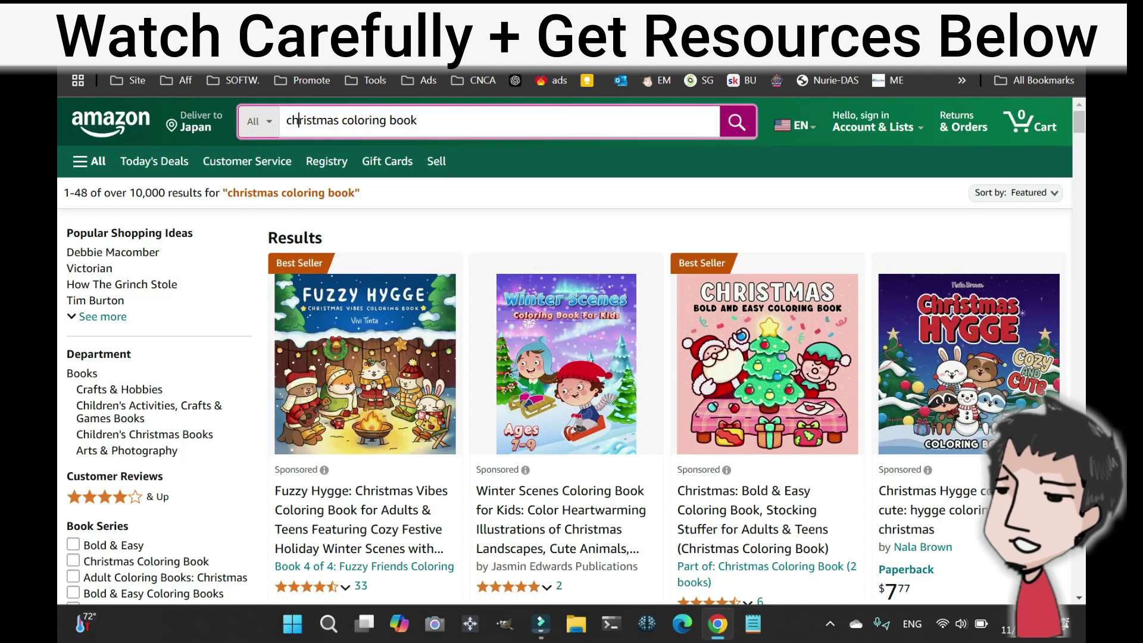
key(Escape)
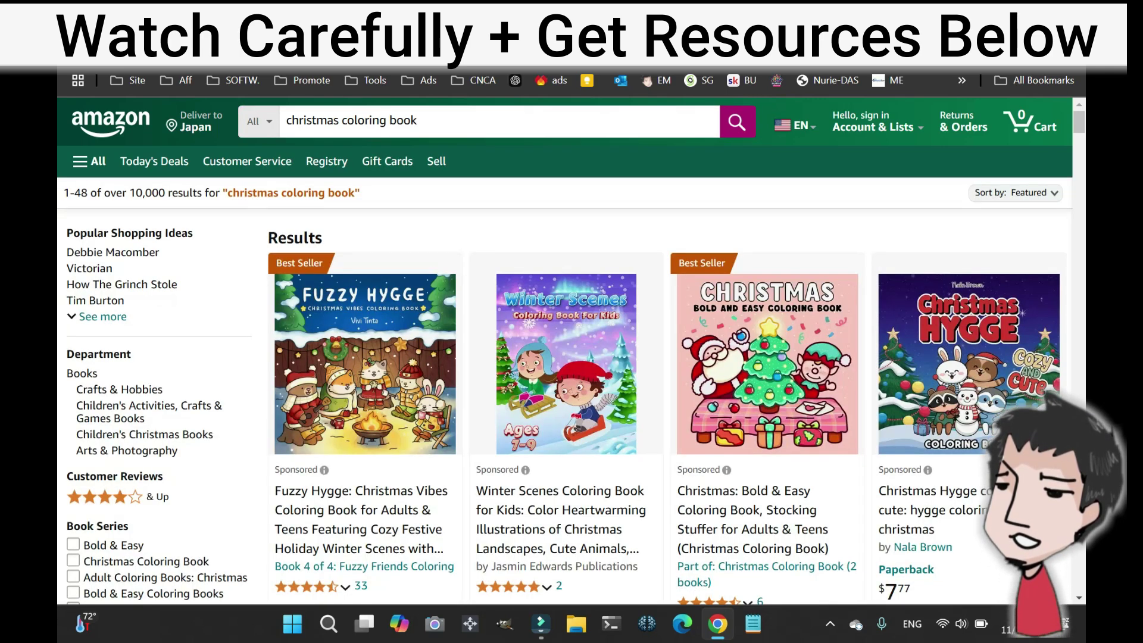
scroll(571, 352, down, 4)
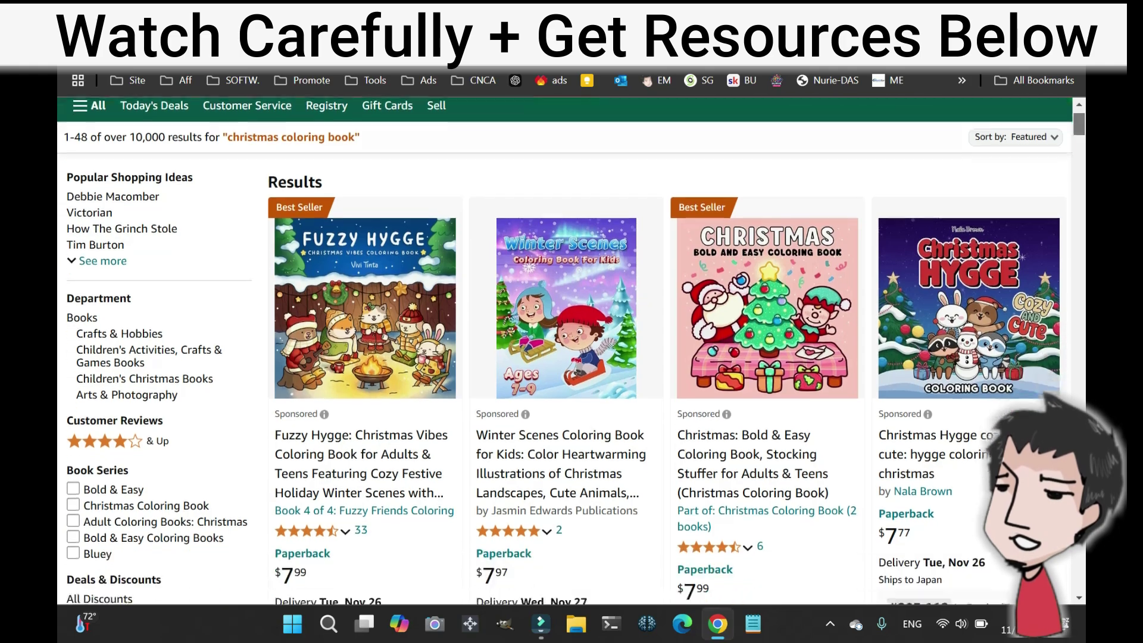
scroll(571, 352, down, 20)
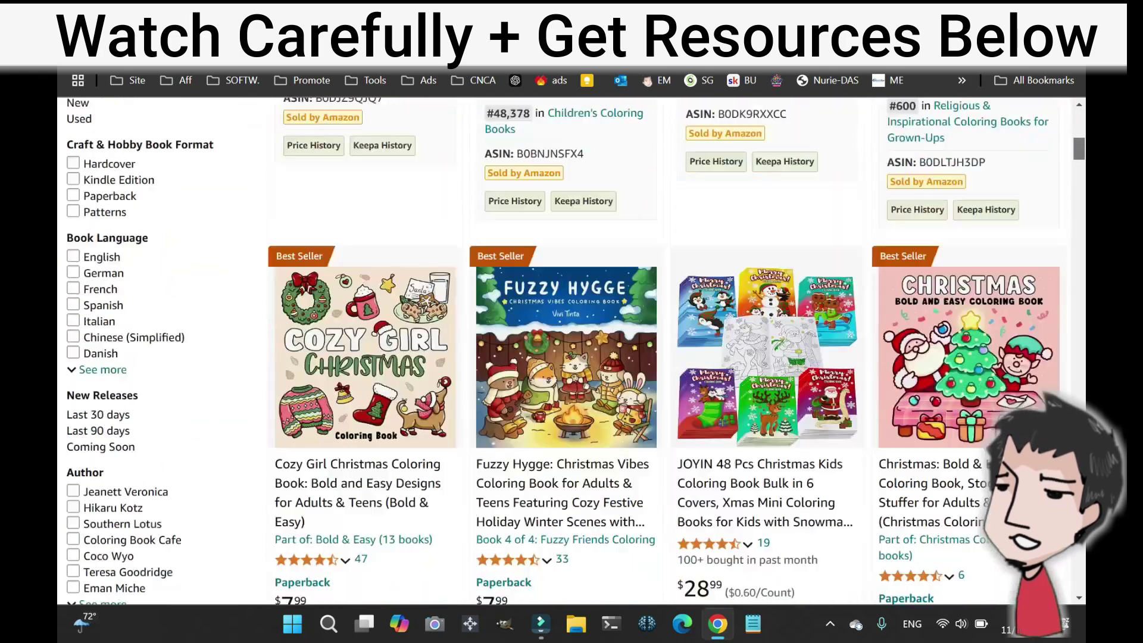
scroll(571, 351, down, 10)
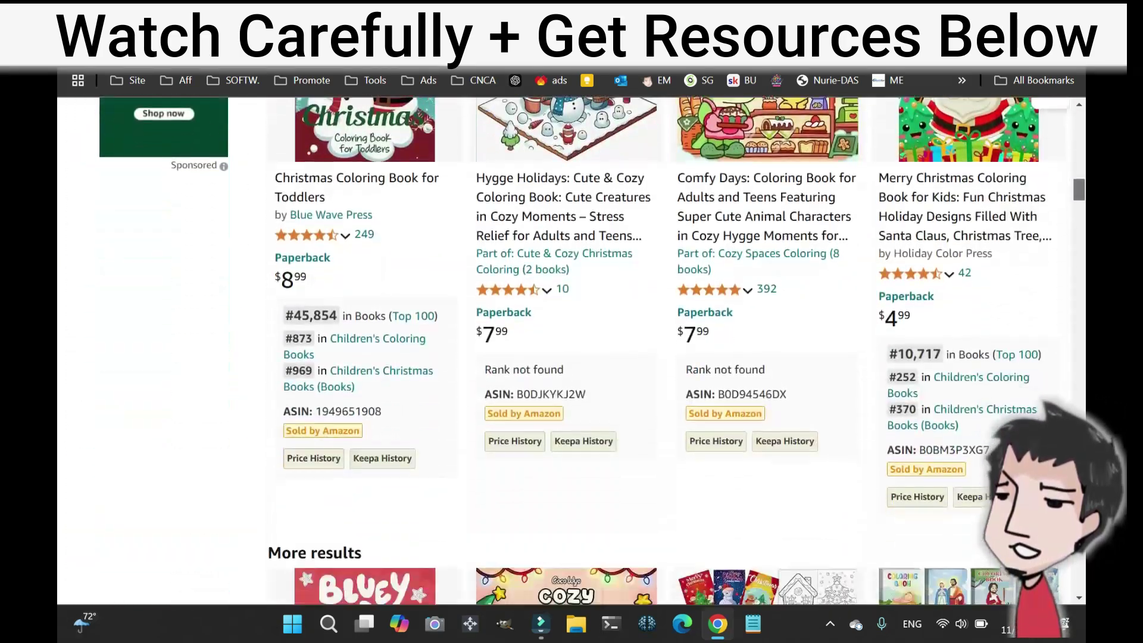
scroll(572, 351, up, 20)
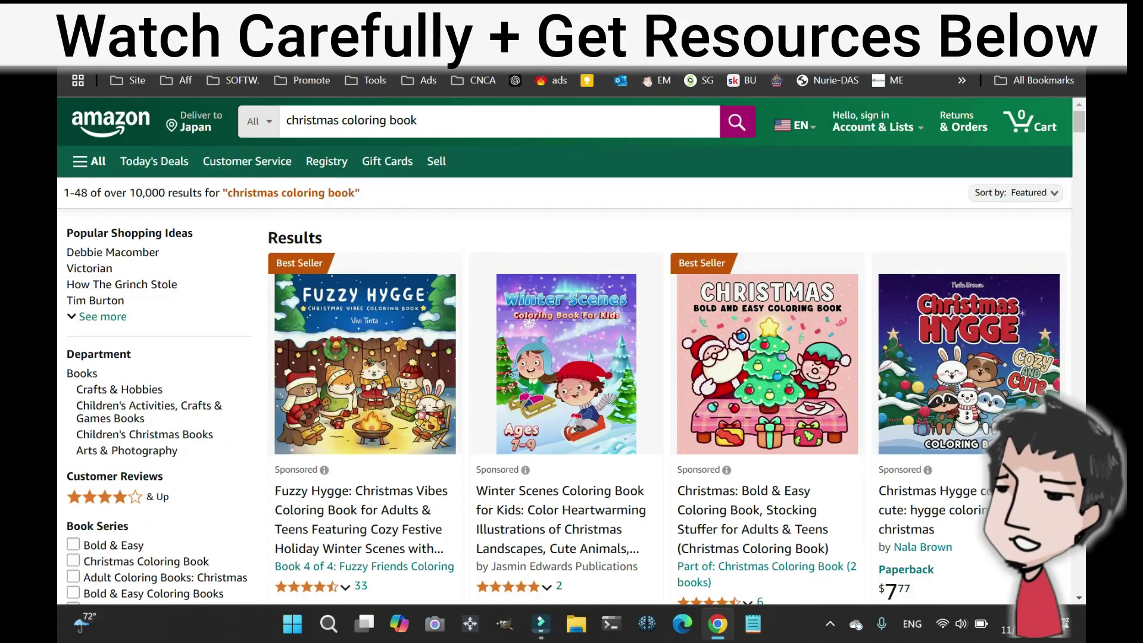
Search Amazon for "scary christmas coloring book".
click(287, 121)
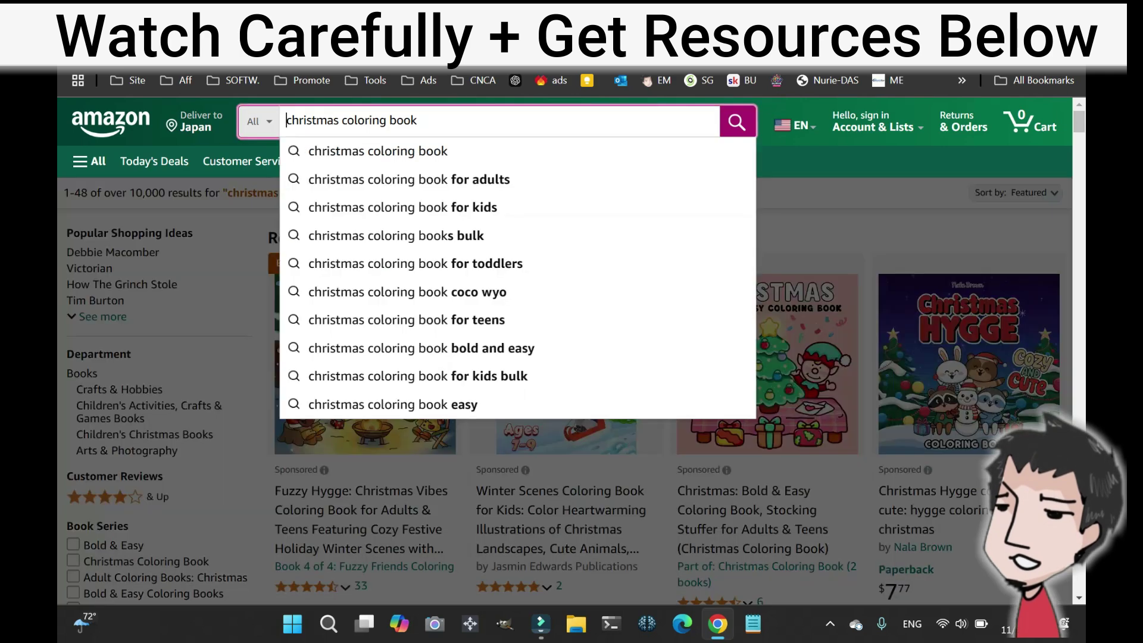
text(scary)
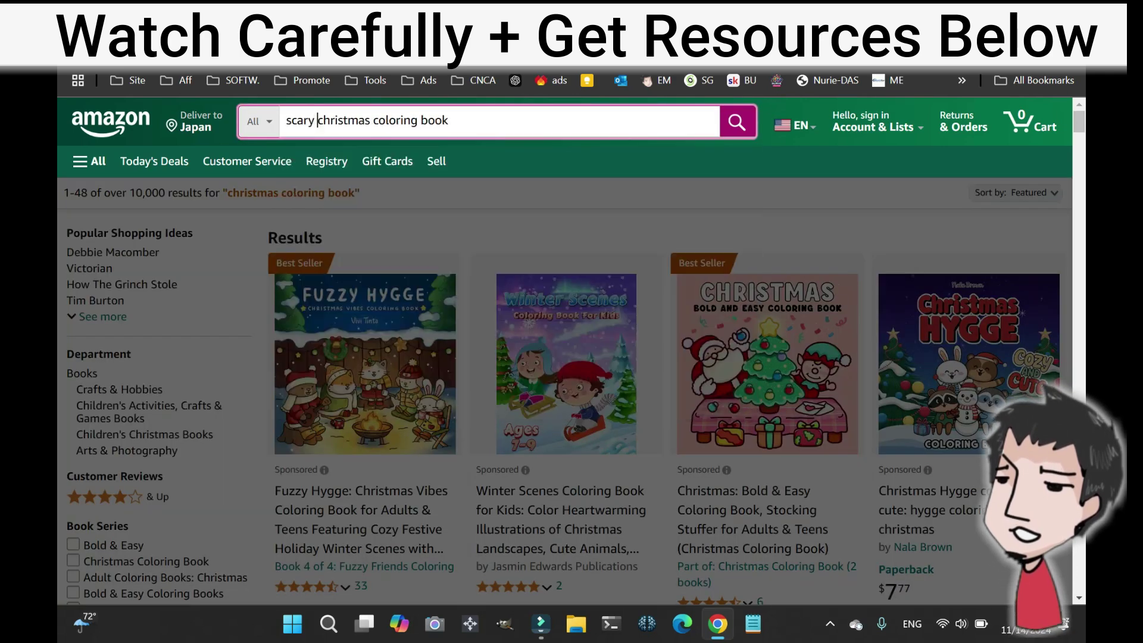
key(Return)
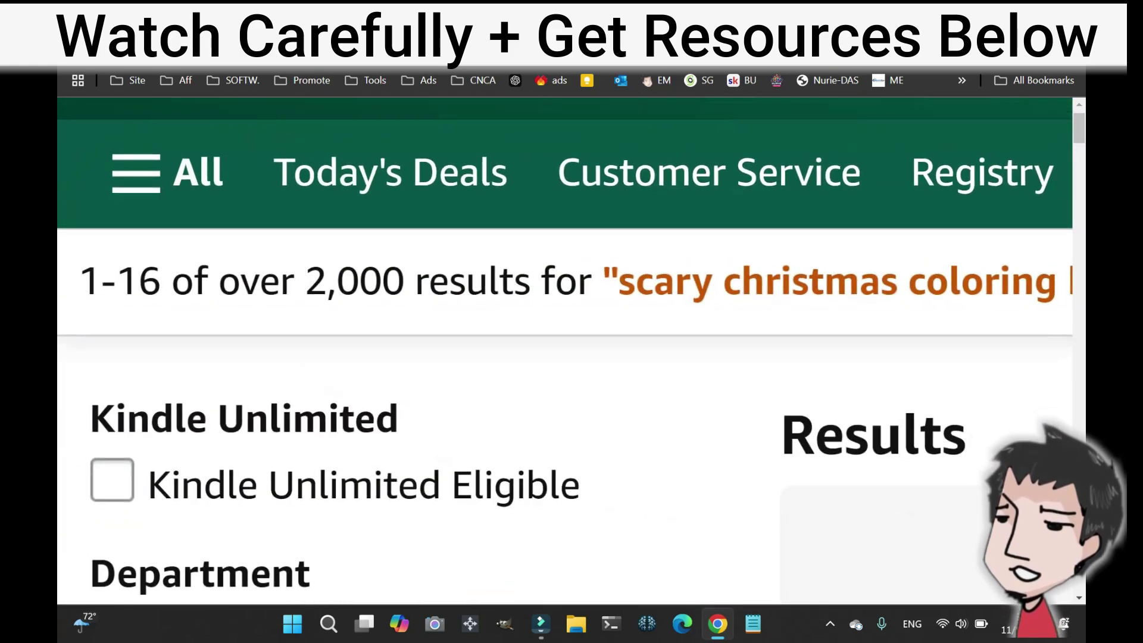
Check the number of results for the scary christmas coloring book search and examine the sponsored listings.
drag(306, 281, 414, 281)
scroll(414, 281, down, 3)
scroll(414, 280, right, 1)
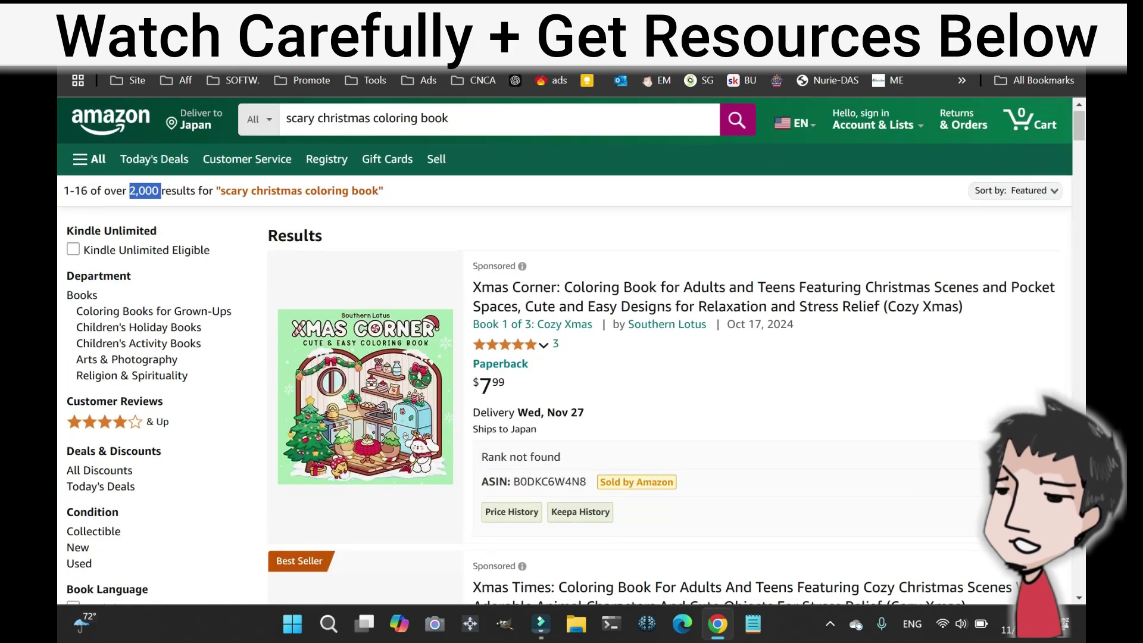
scroll(414, 281, down, 6)
scroll(625, 178, up, 5)
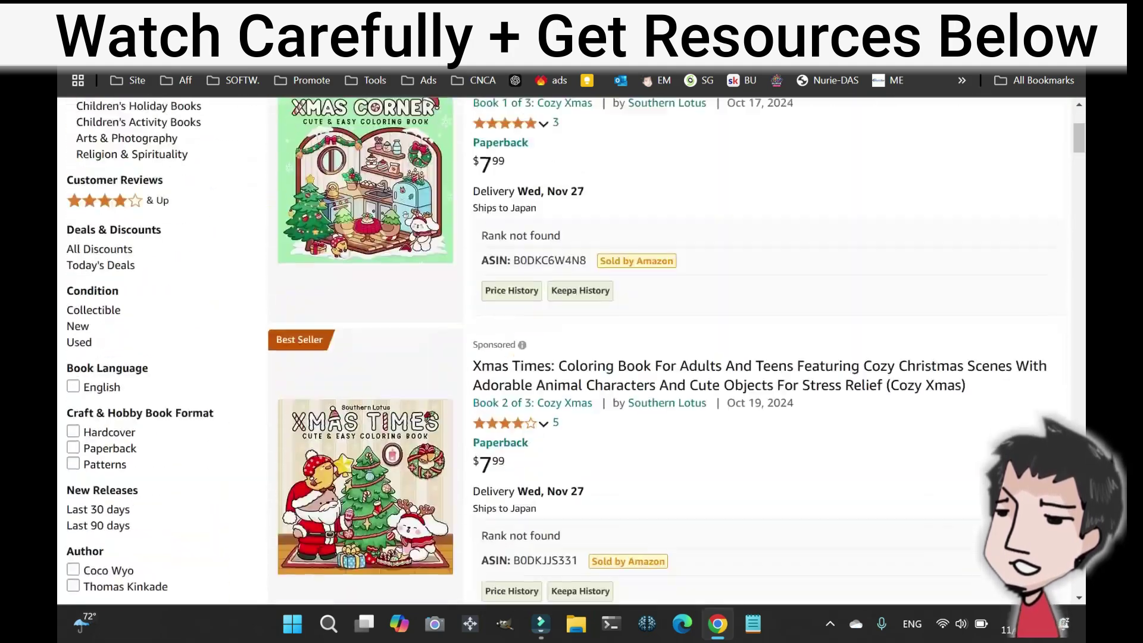
scroll(625, 179, up, 5)
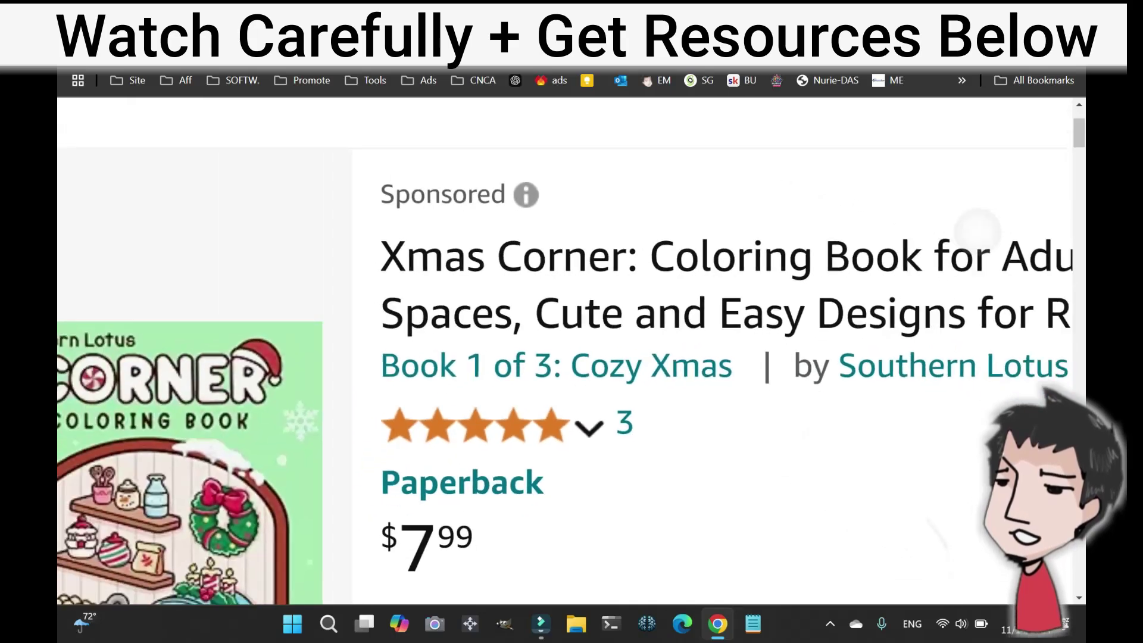
scroll(565, 351, down, 4)
scroll(467, 158, up, 5)
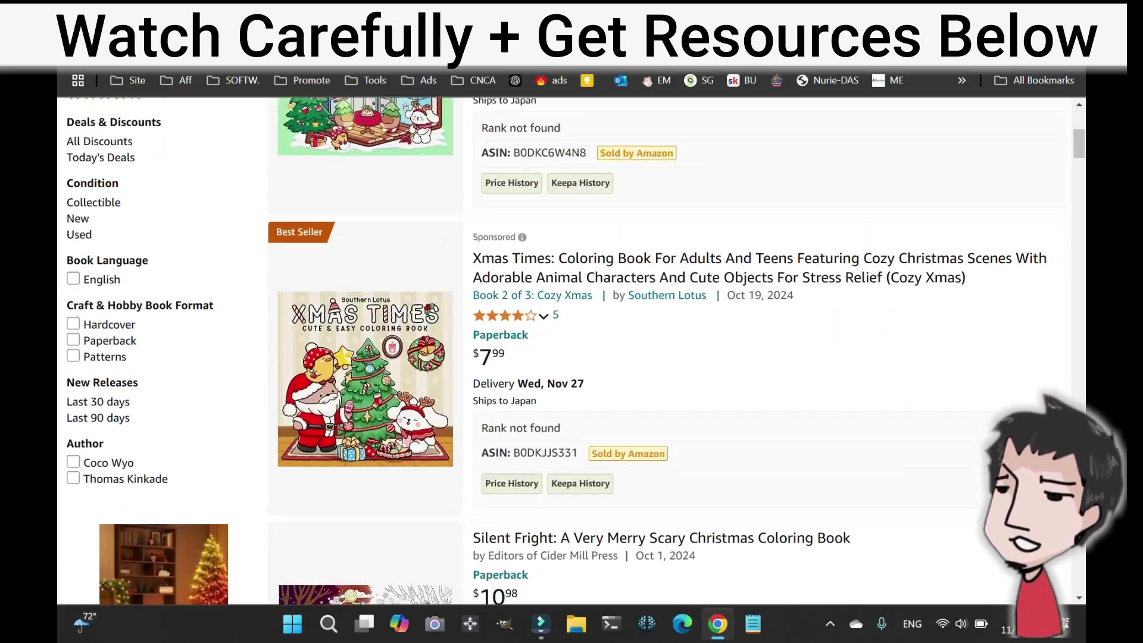
Check the product details and Books sales rank of "Silent Fright: A Very Merry Scary Christmas Coloring Book".
scroll(565, 351, down, 5)
scroll(565, 351, down, 2)
scroll(566, 352, down, 4)
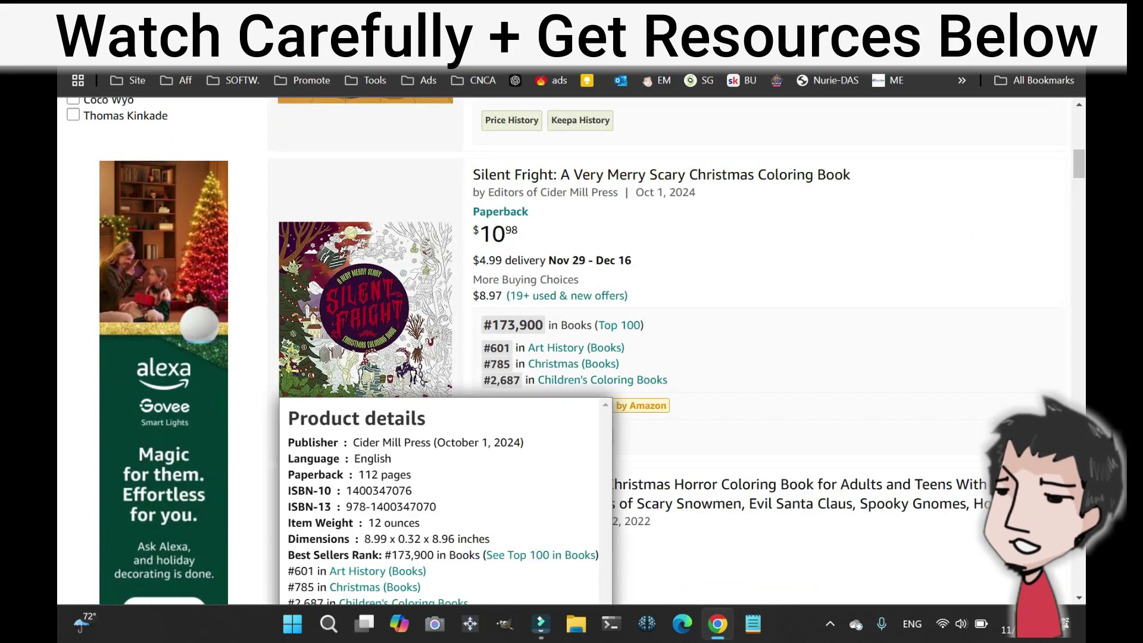
mouse_move(366, 310)
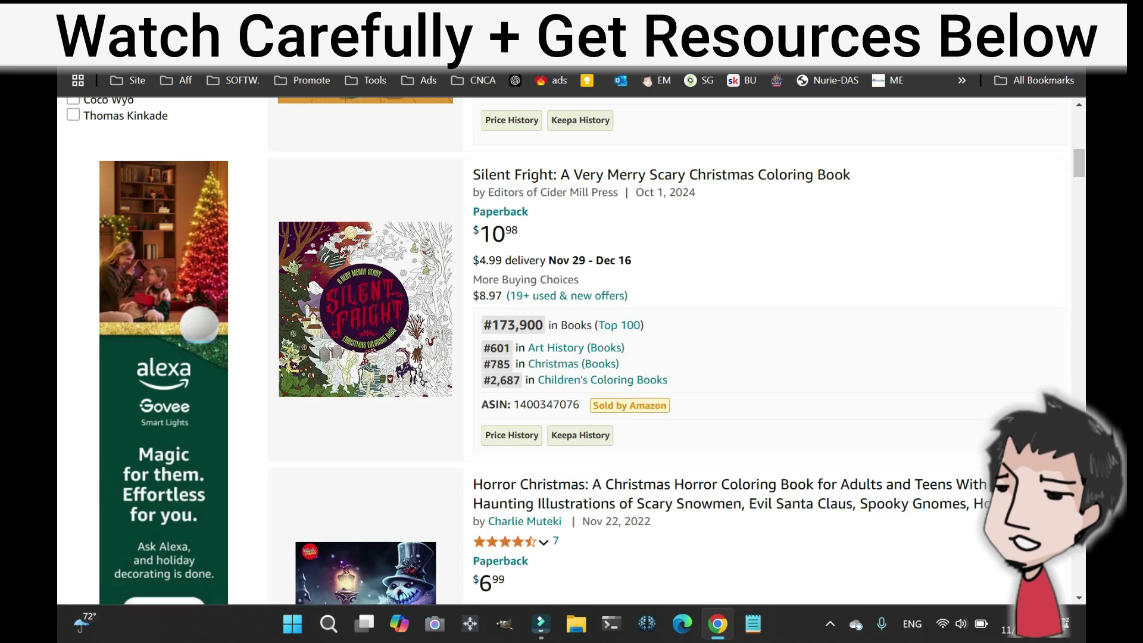
drag(543, 325, 492, 325)
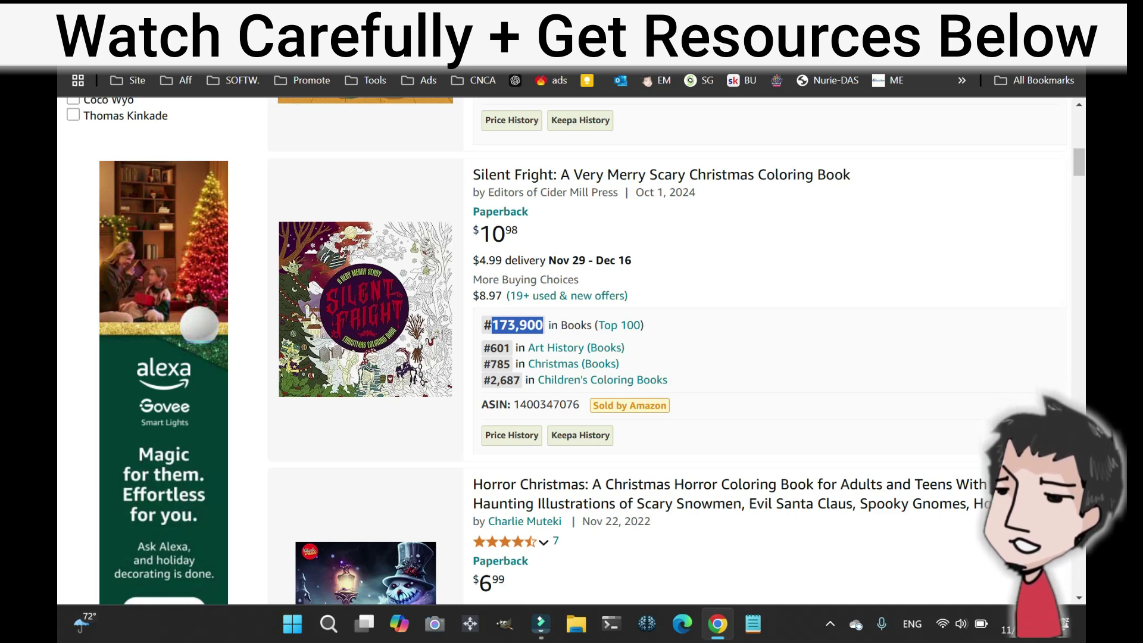
double_click(517, 325)
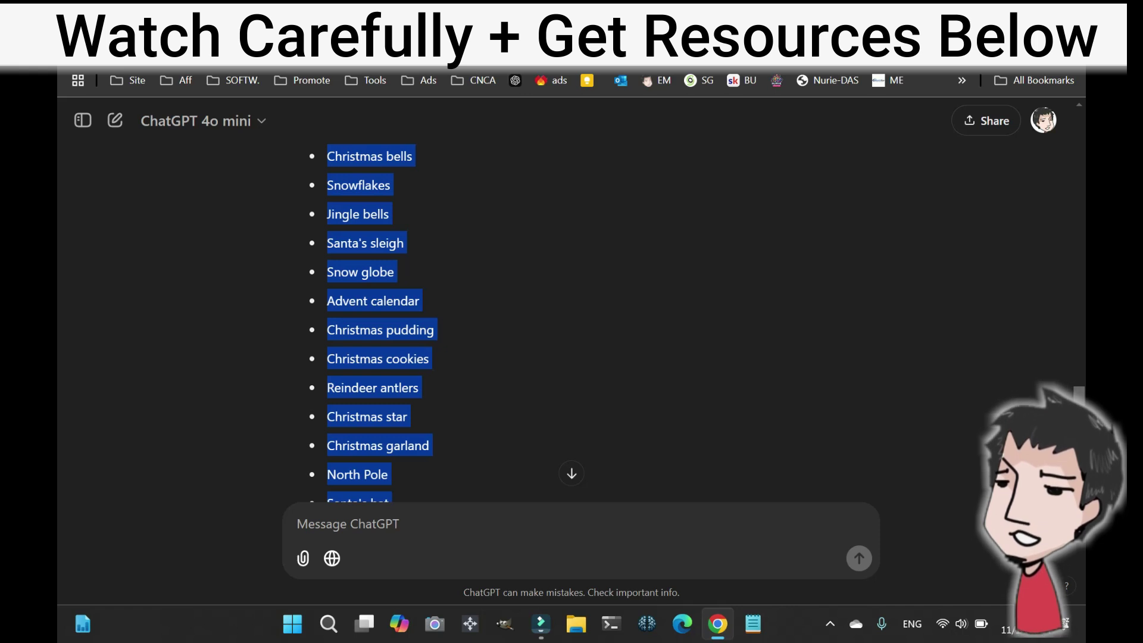
Review the highlighted list of Christmas items in the ChatGPT reply and copy it.
scroll(382, 322, down, 4)
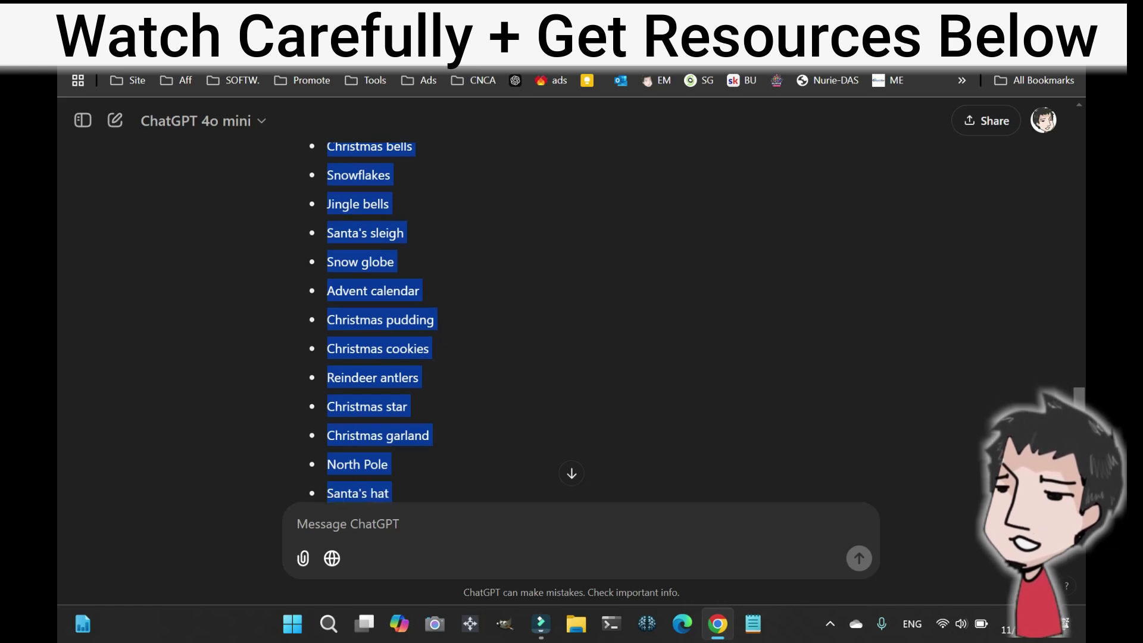
scroll(382, 322, up, 5)
scroll(382, 322, up, 2)
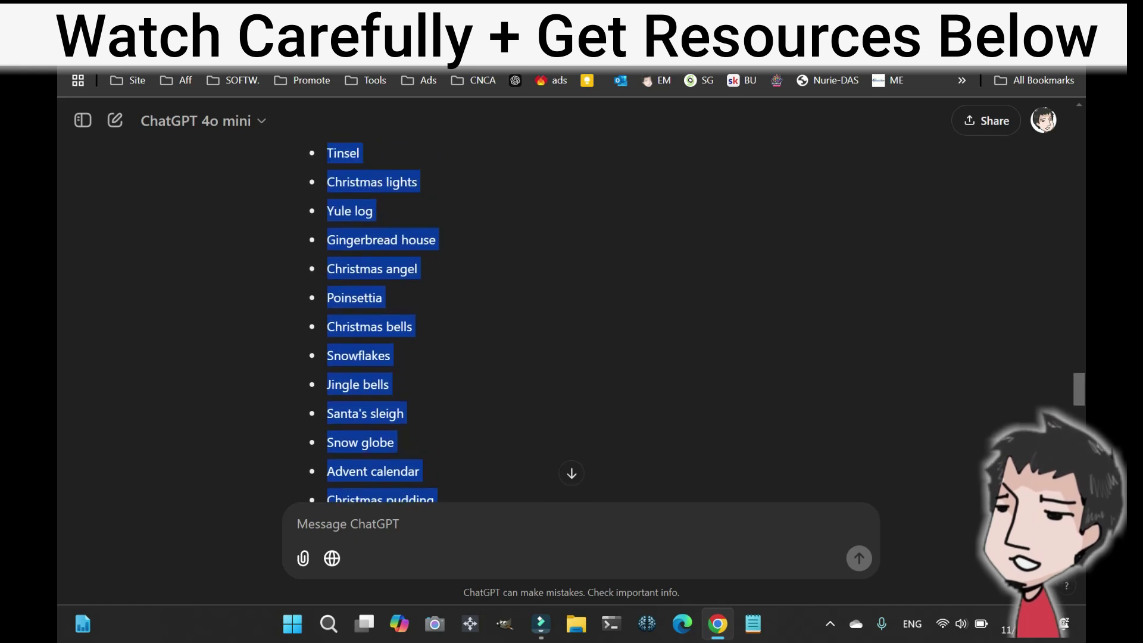
scroll(382, 321, down, 3)
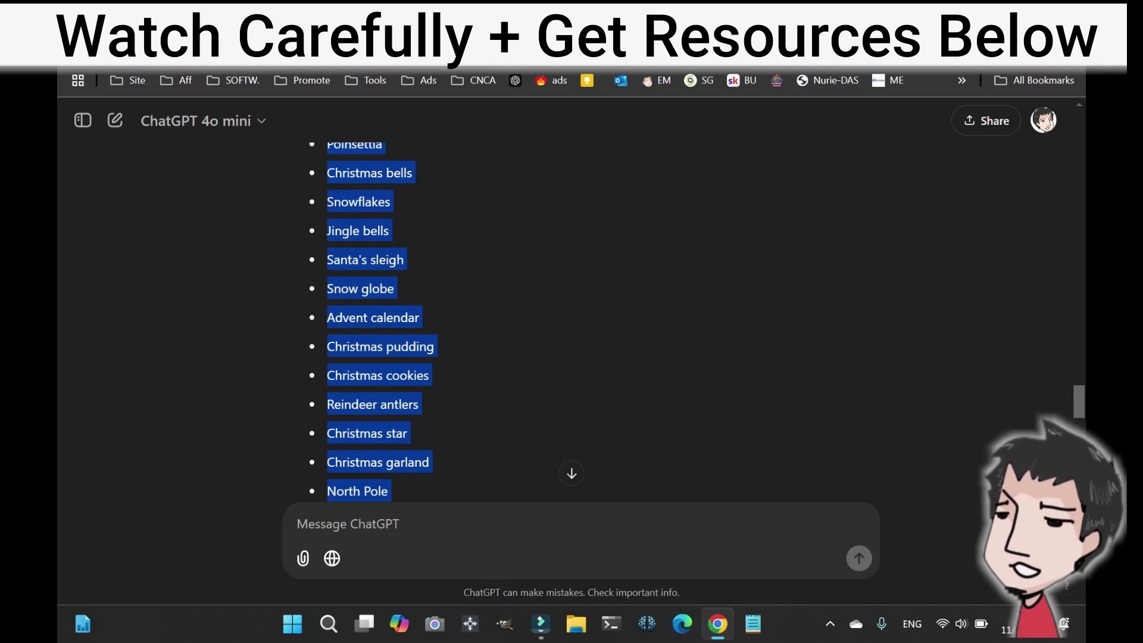
right_click(365, 262)
click(396, 276)
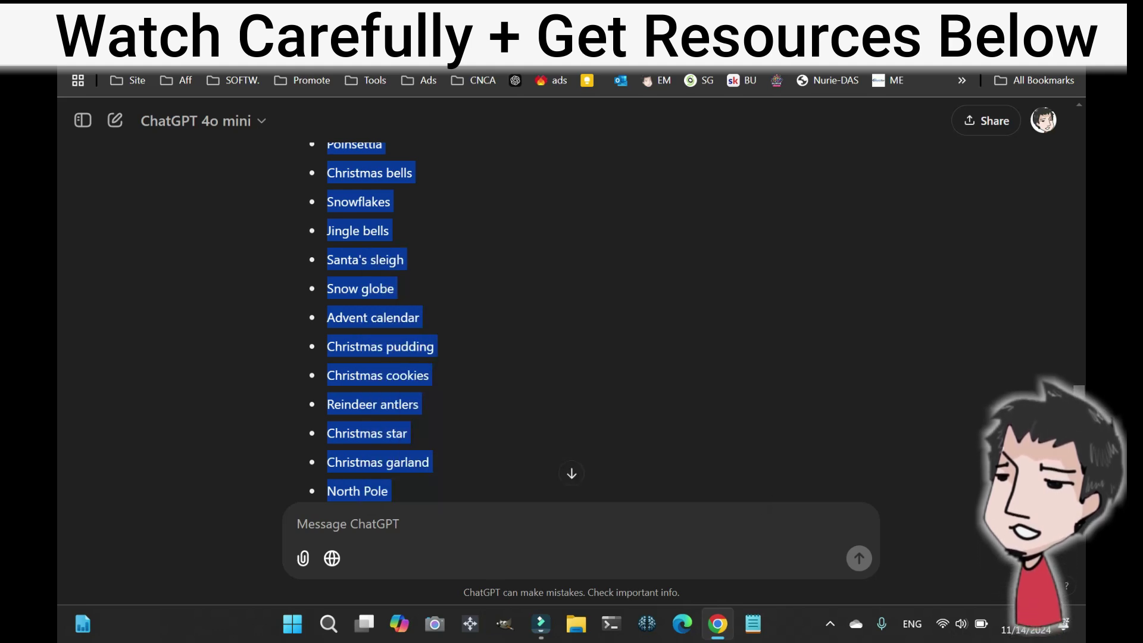
Switch to Nurie Creator and paste the copied Christmas list as the AI generation prompts.
key(ctrl+Tab)
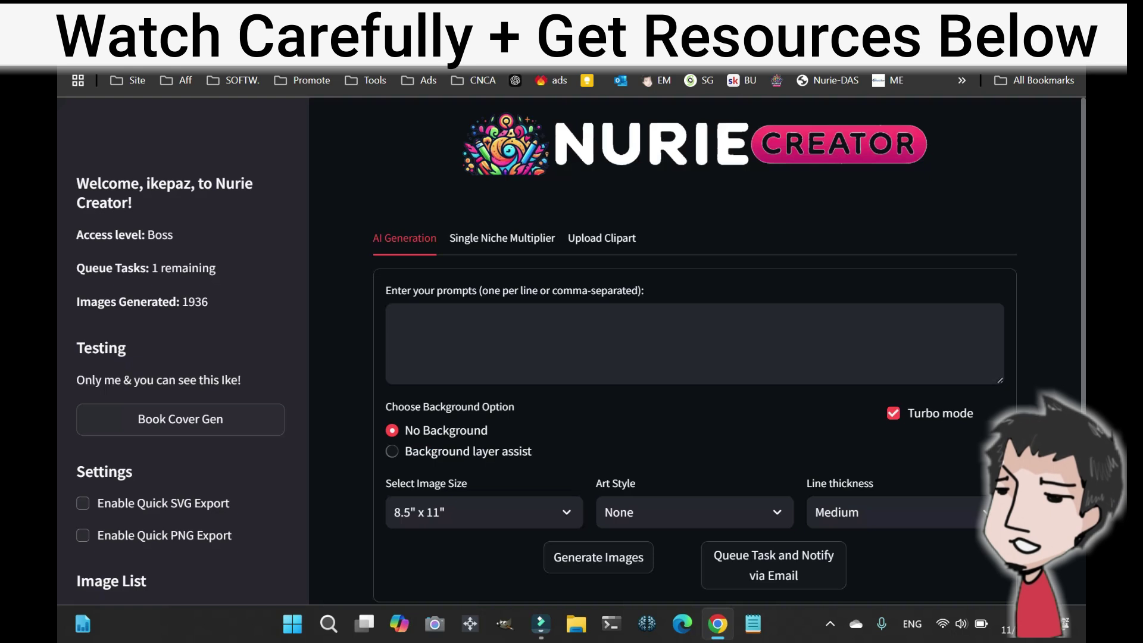
click(586, 334)
right_click(587, 333)
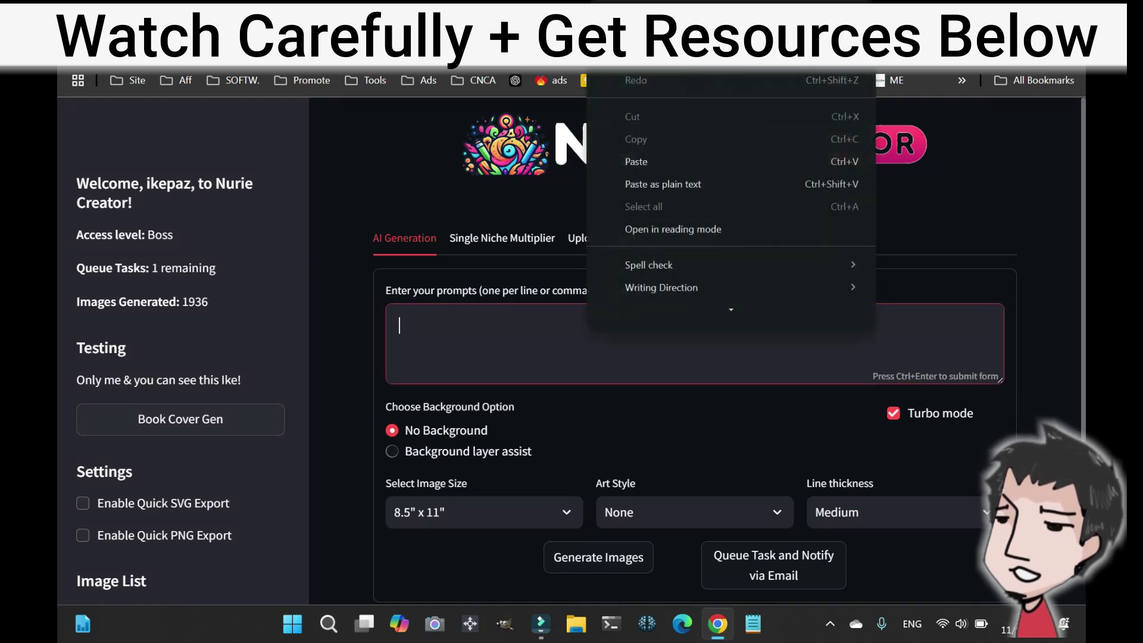
click(601, 161)
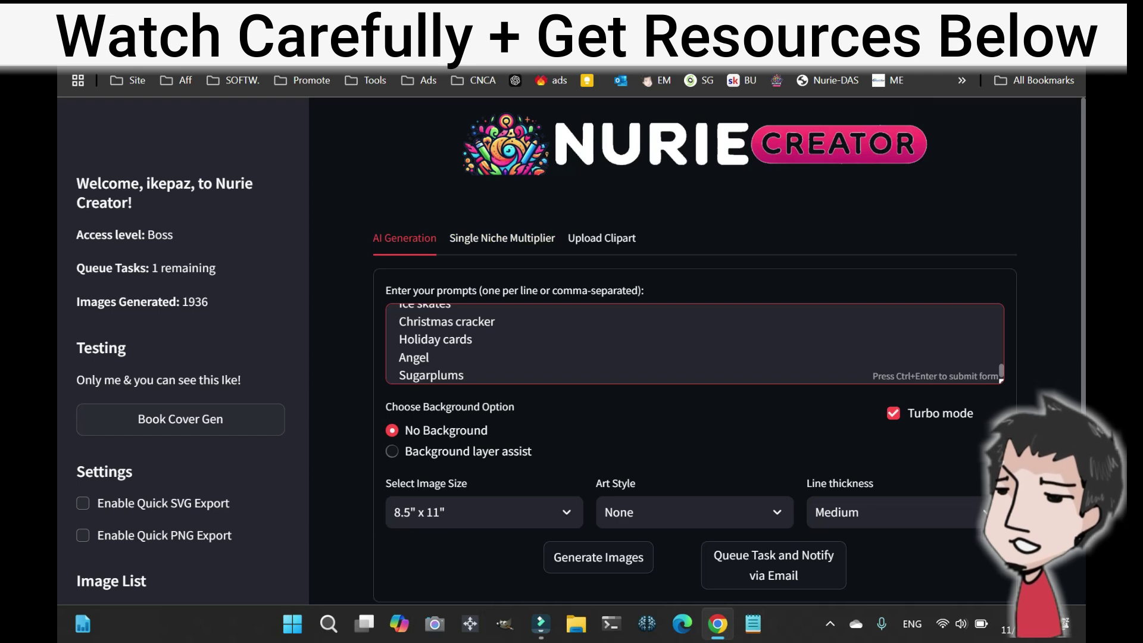
Set the background option to Background layer assist and the art style to Grotesque Zombie.
click(391, 451)
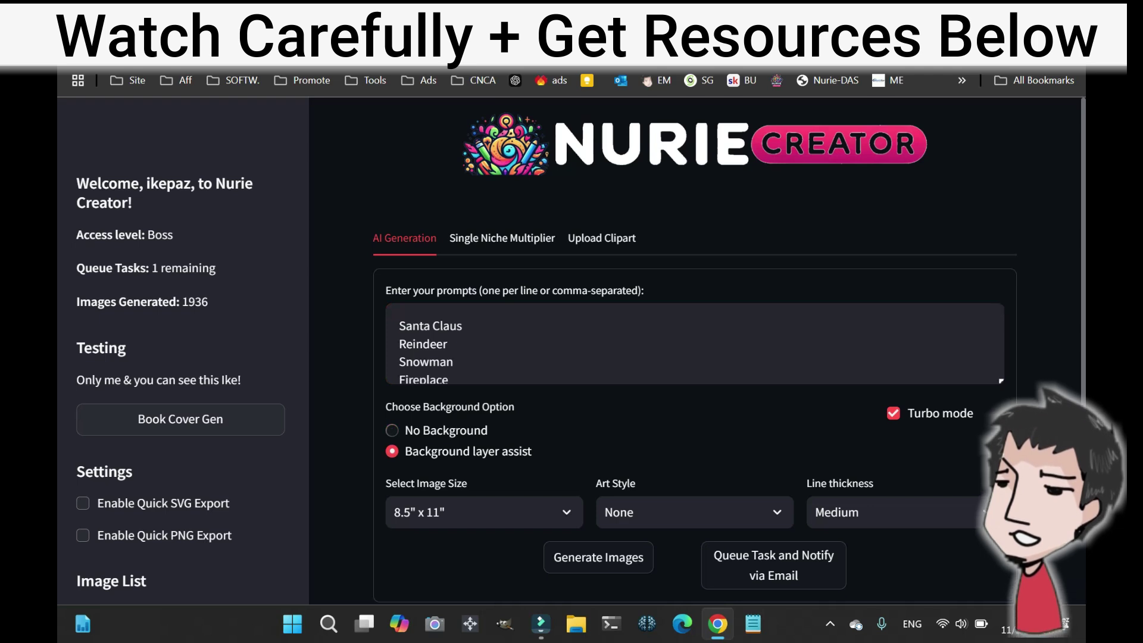
key(ctrl+a)
scroll(729, 348, down, 2)
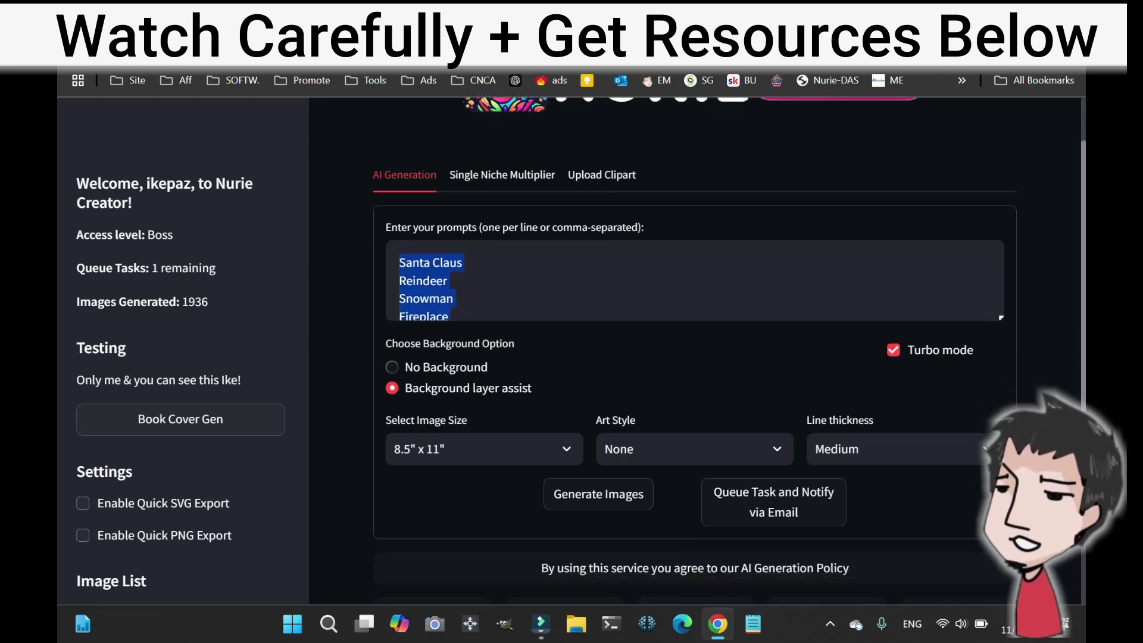
click(695, 373)
scroll(694, 268, down, 3)
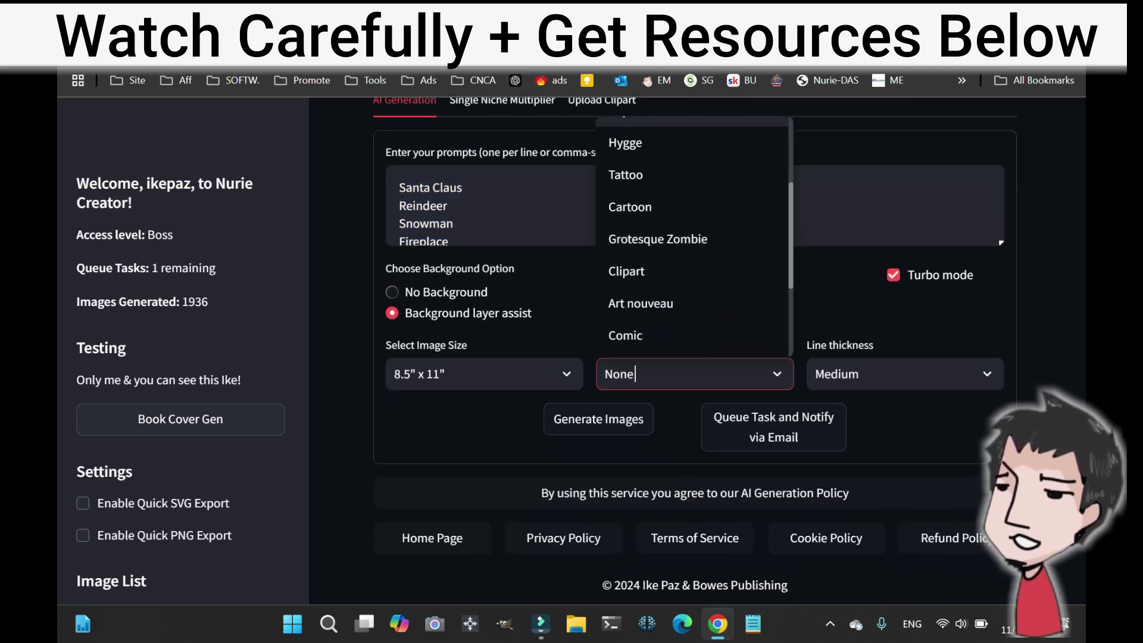
click(658, 217)
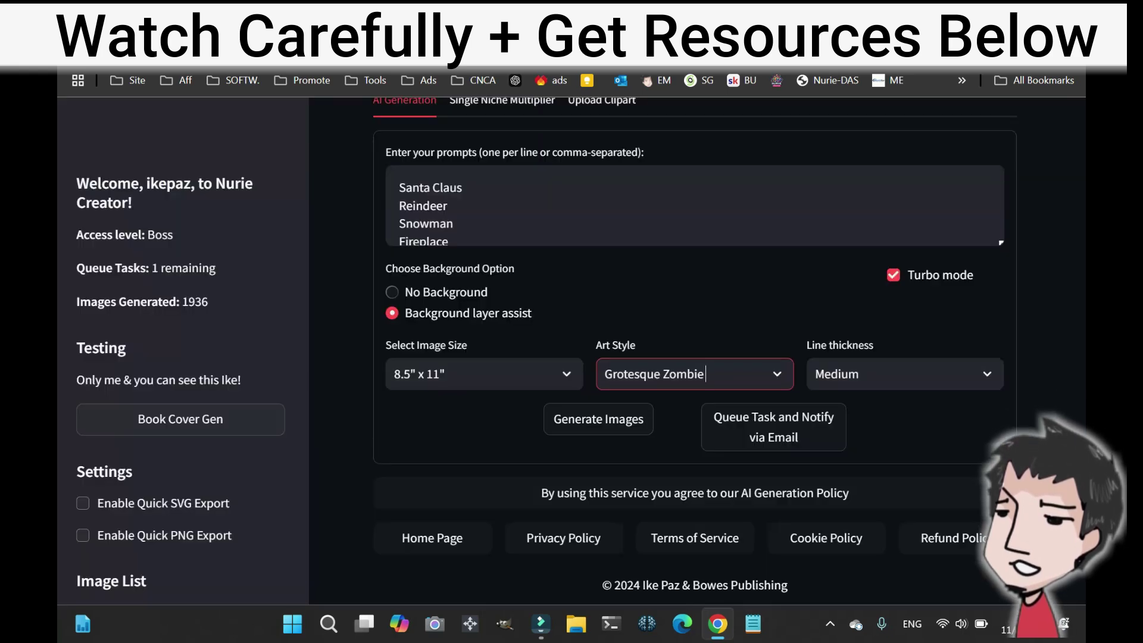
Browse the generated images and add the third Christmas tree variant to the image list.
scroll(694, 351, down, 5)
scroll(694, 351, down, 15)
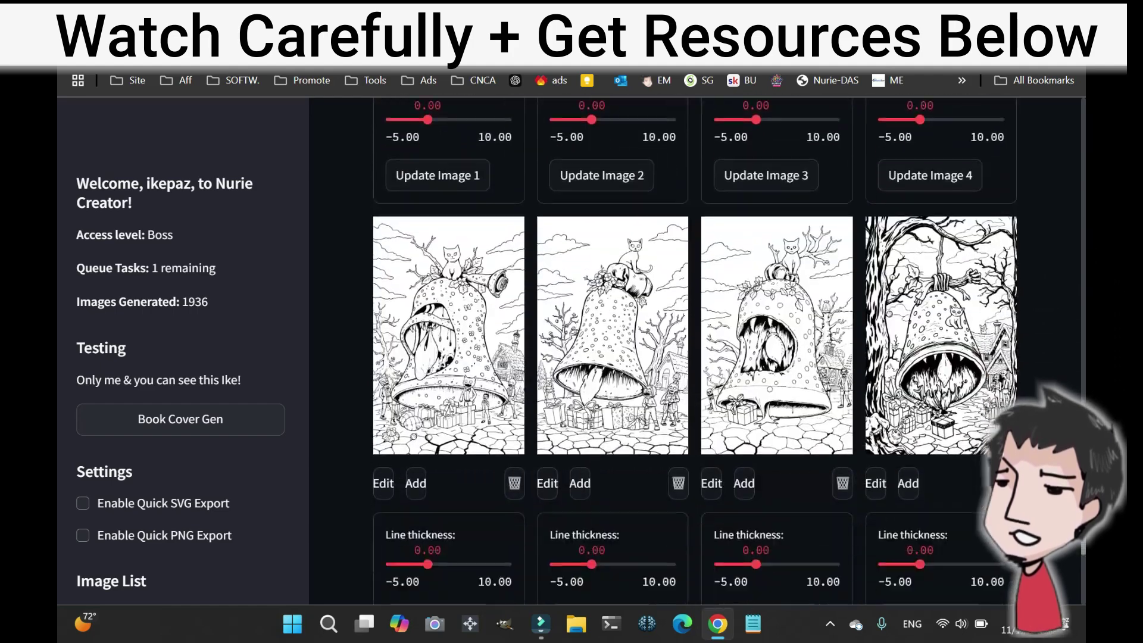
scroll(695, 351, down, 10)
click(432, 512)
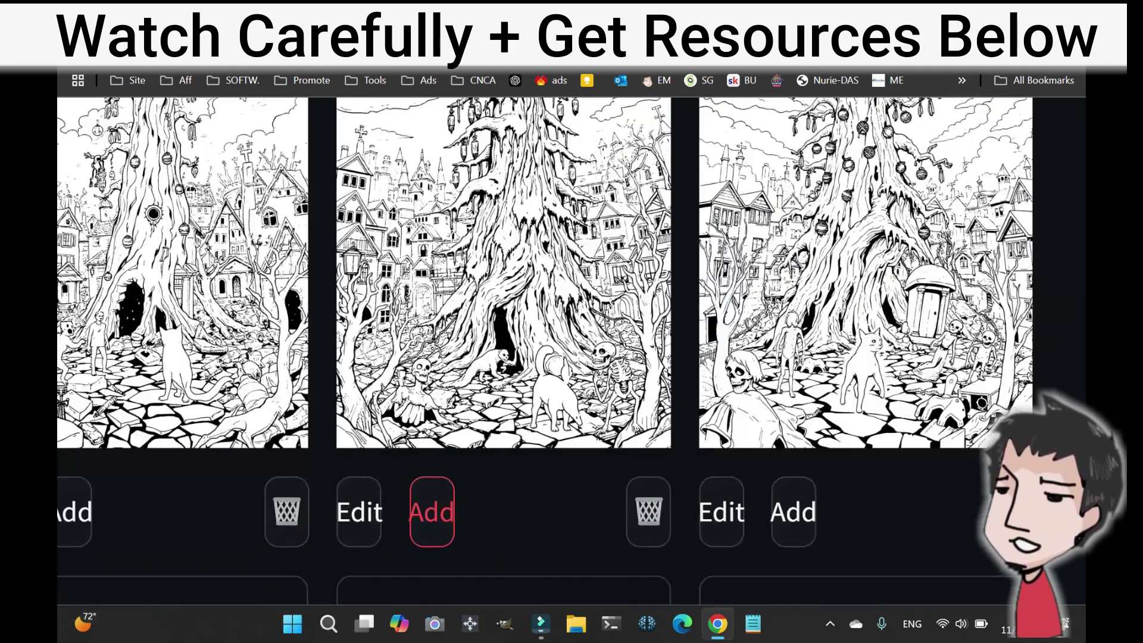
Review the remaining generated images and check the total of selected images in the image list.
scroll(545, 350, down, 5)
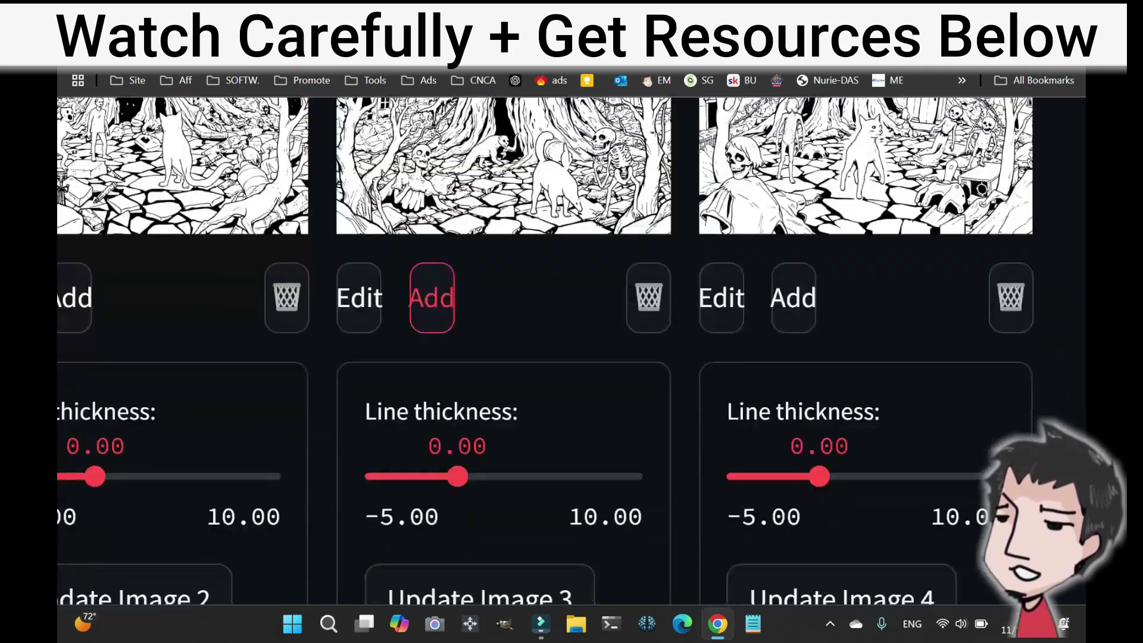
scroll(545, 350, down, 5)
scroll(545, 350, down, 5)
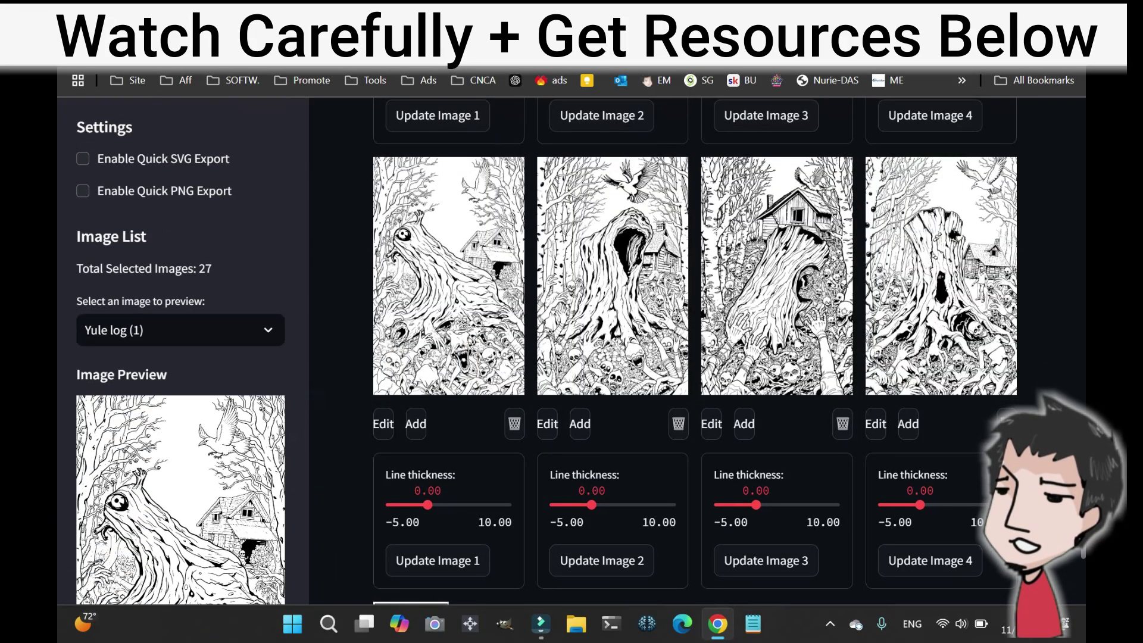
drag(169, 270, 231, 262)
scroll(235, 256, up, 2)
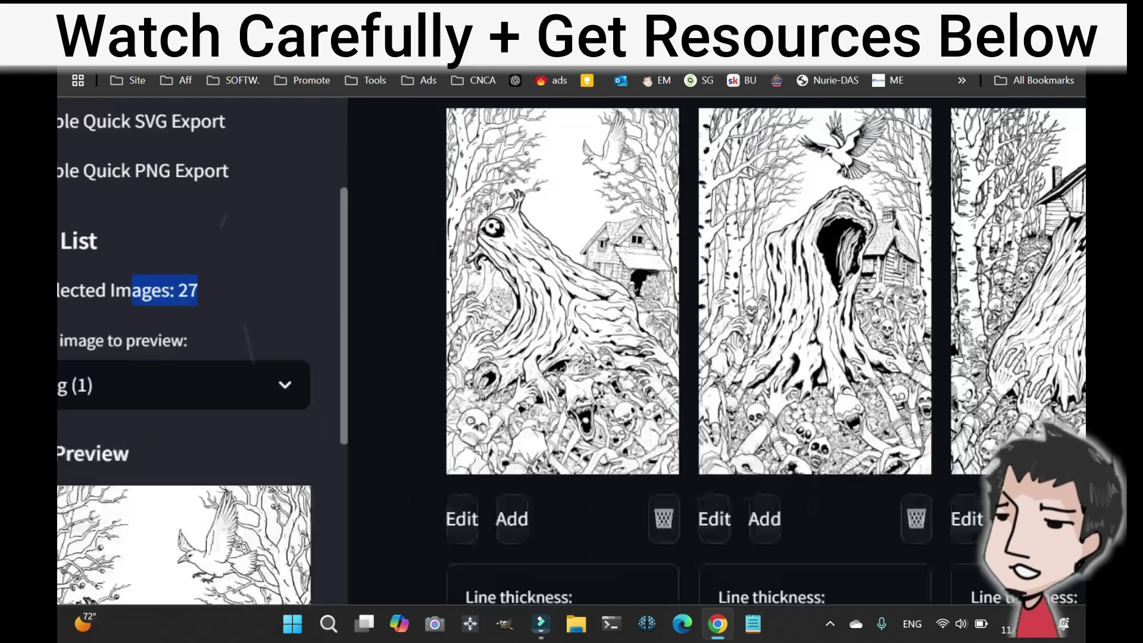
Run the Speedy Book Export on the selected images.
scroll(725, 351, down, 4)
scroll(208, 351, down, 10)
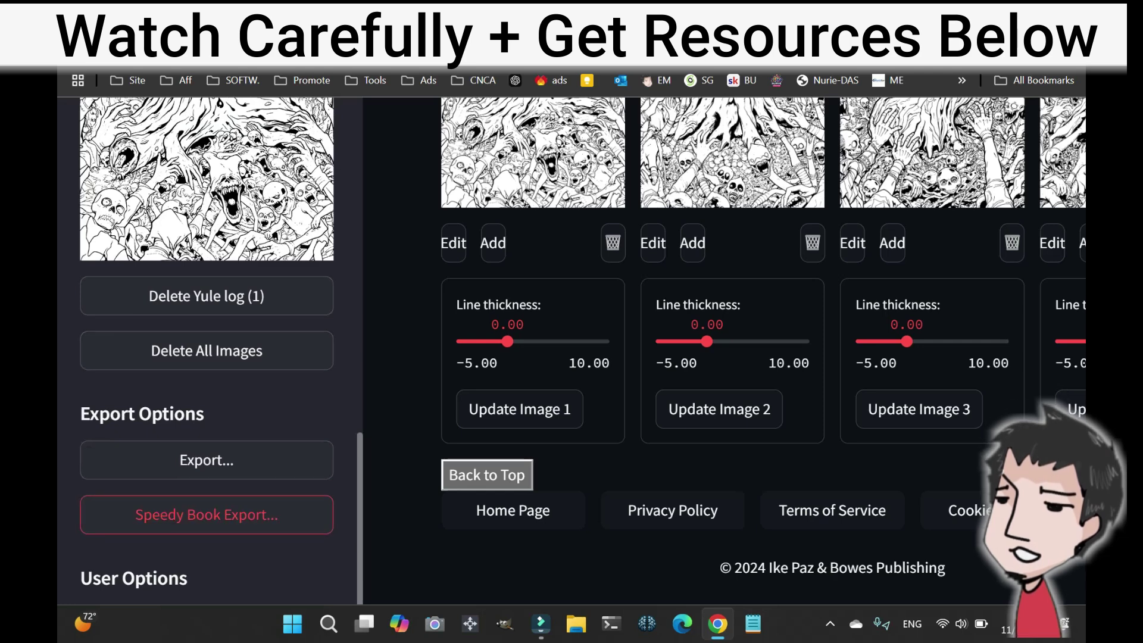
click(206, 515)
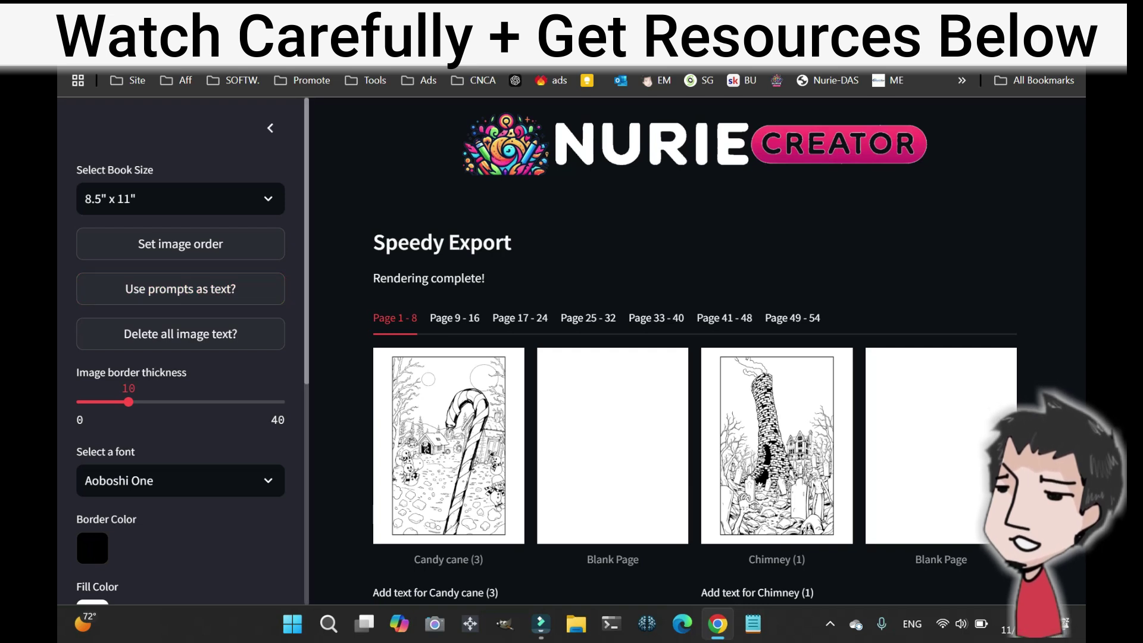
Set the text font for the book pages to Creepster.
scroll(181, 351, down, 3)
click(179, 303)
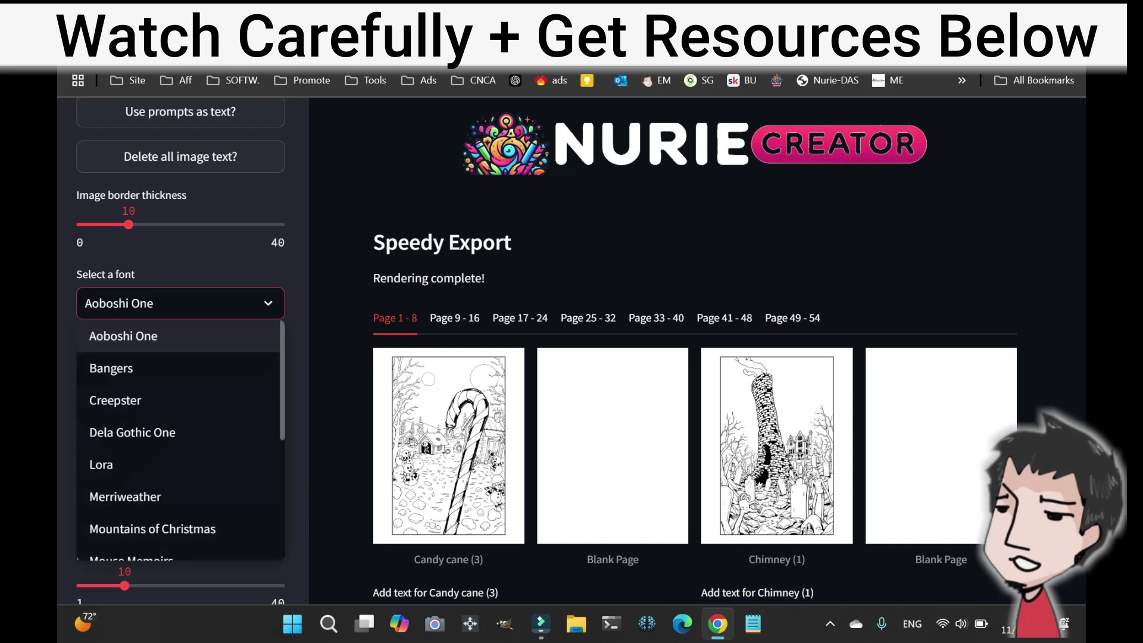
scroll(179, 416, down, 3)
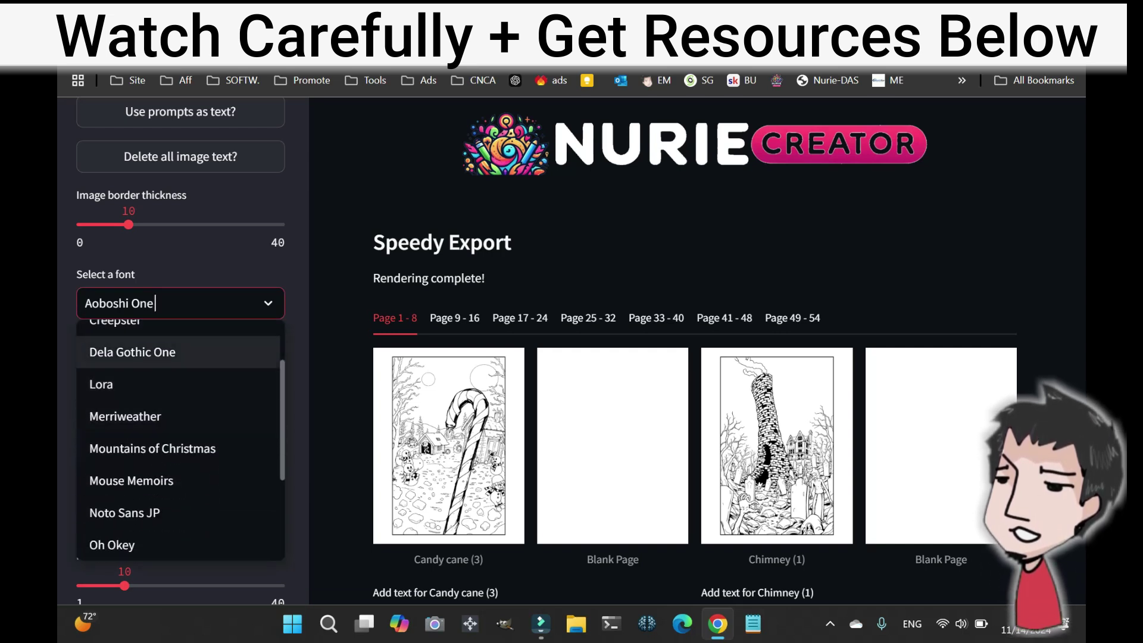
click(179, 324)
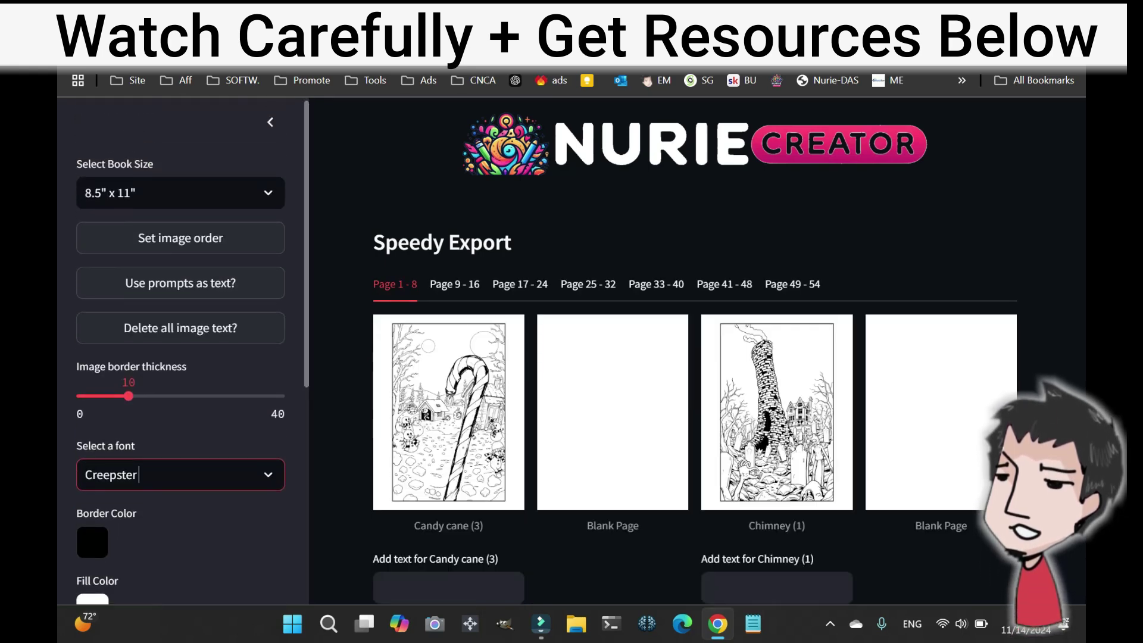
Use the prompts as image text on all pages and inspect the caption on the enlarged Candy cane page.
click(181, 282)
scroll(694, 351, down, 2)
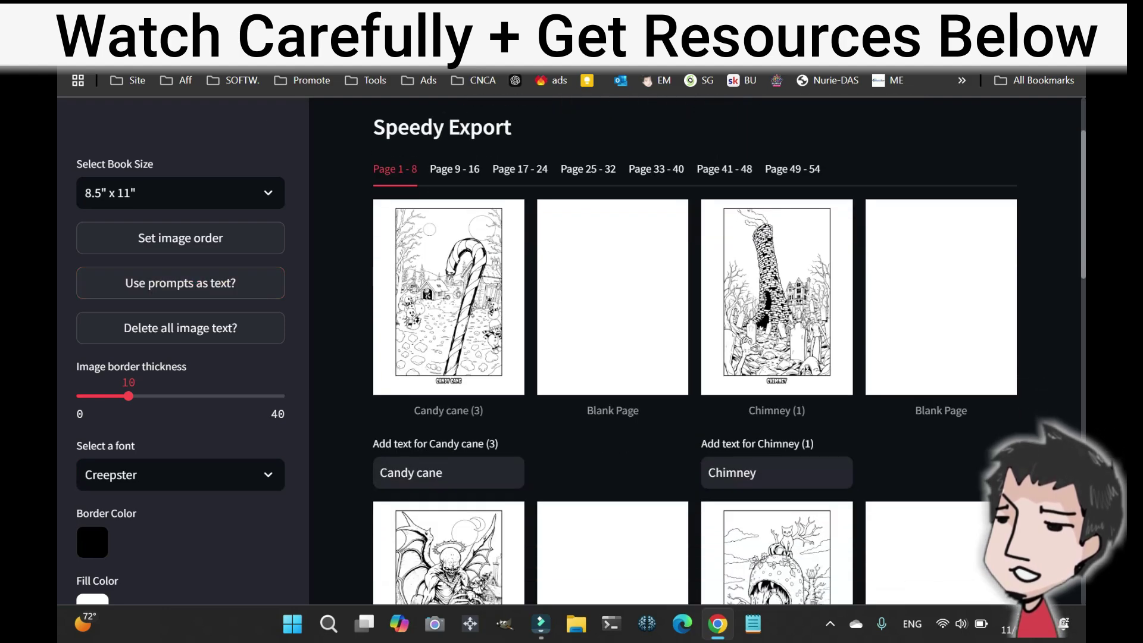
scroll(513, 277, up, 5)
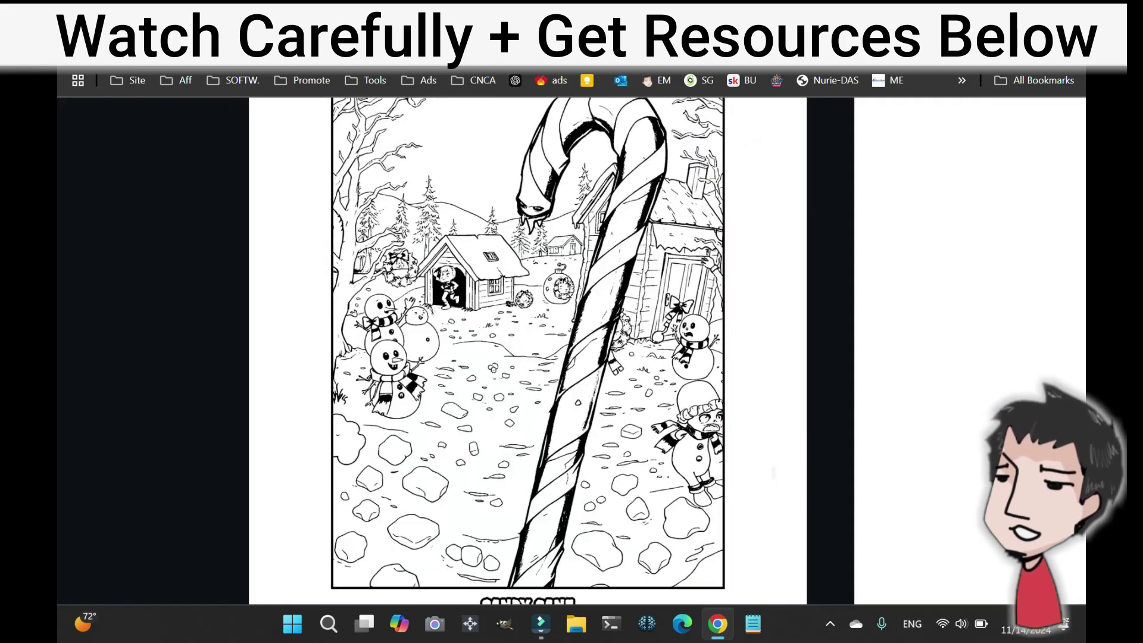
scroll(640, 381, down, 5)
scroll(640, 381, up, 2)
scroll(640, 417, down, 5)
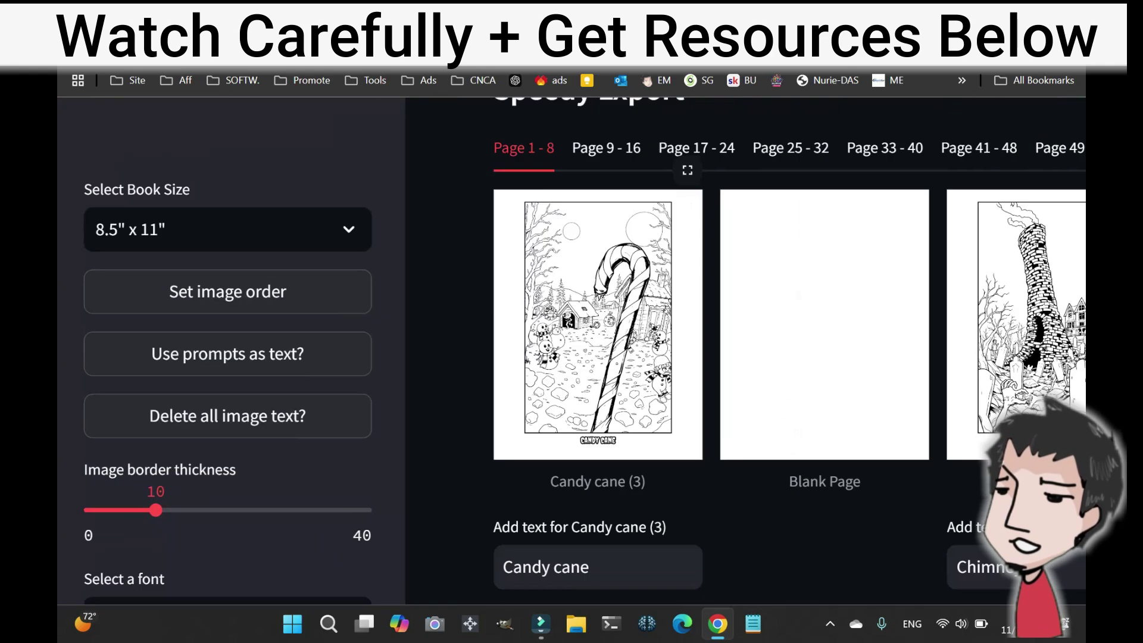
Set the caption font size to 32 and enable the title copyright page and test color page.
scroll(228, 351, down, 6)
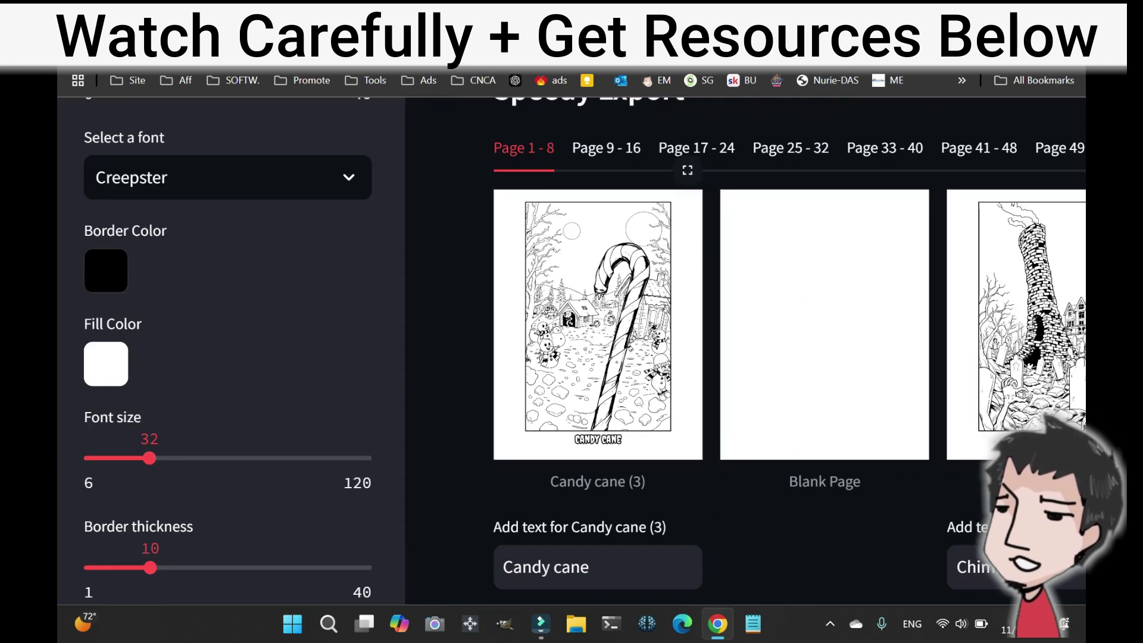
scroll(228, 352, down, 3)
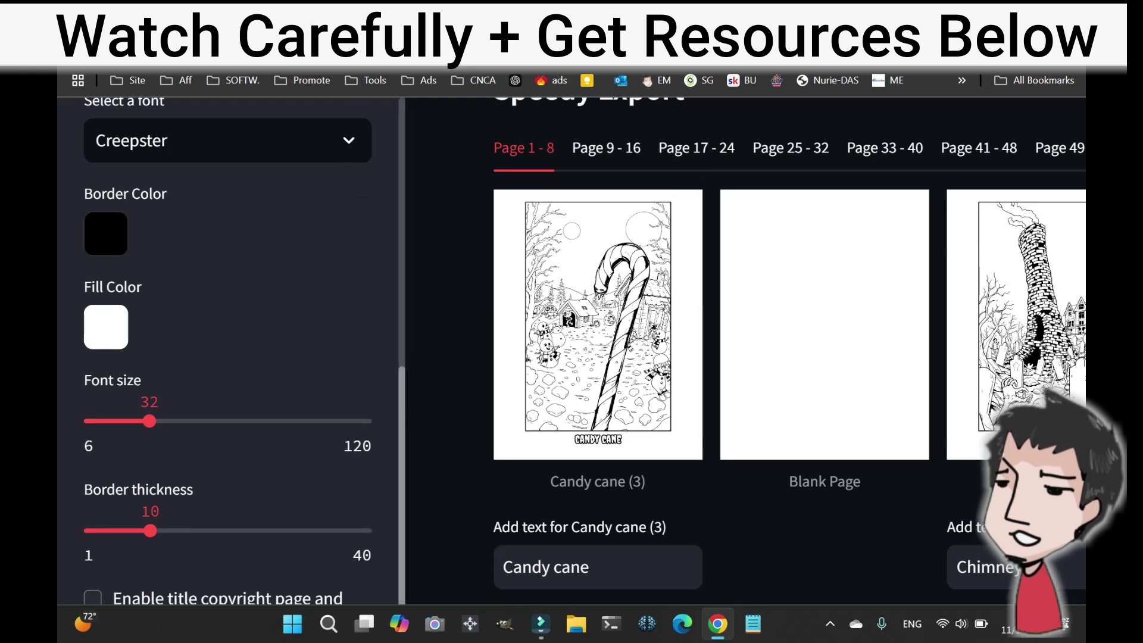
scroll(228, 351, down, 4)
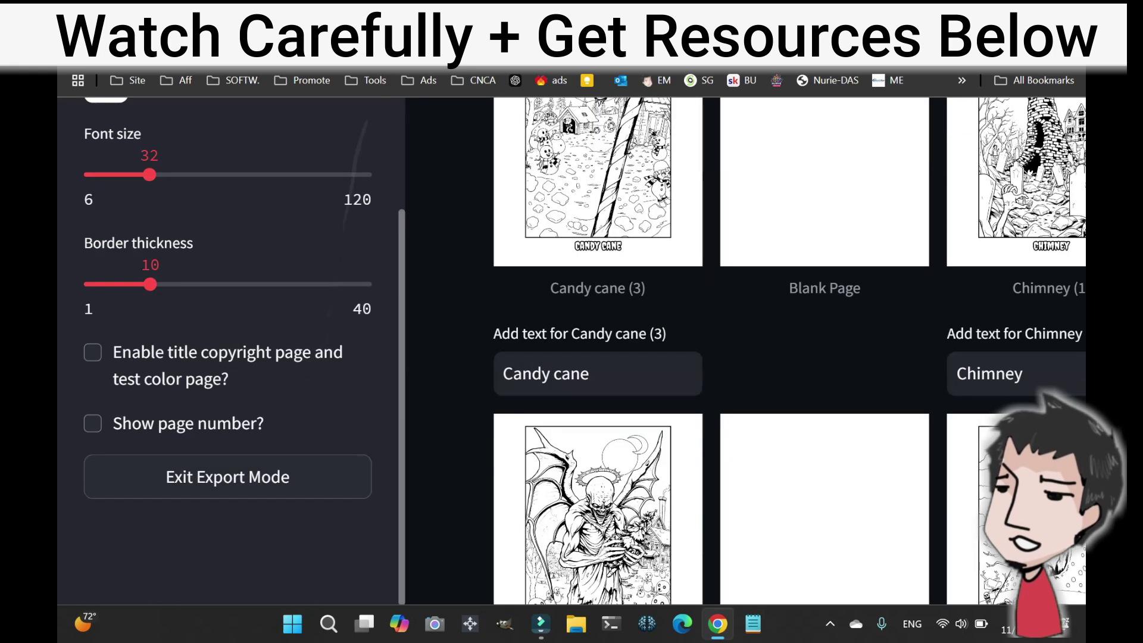
click(93, 352)
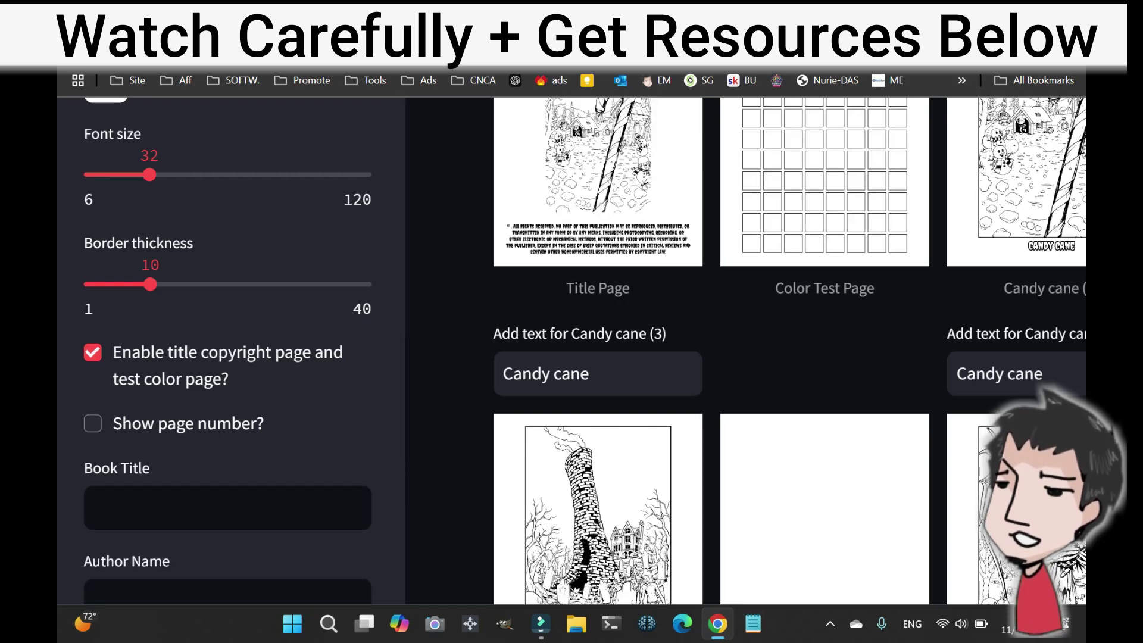
Enter "Horror On Christmas Night" as the book title and fill in the author's name.
click(95, 507)
text(Horror On Christmas)
text( Night)
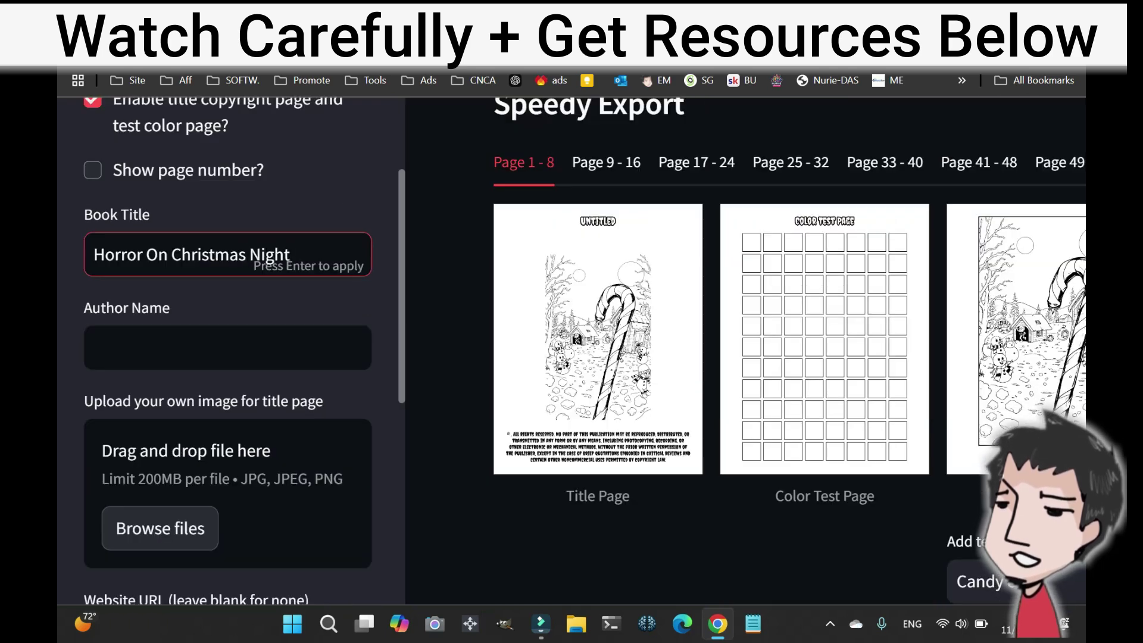
click(94, 348)
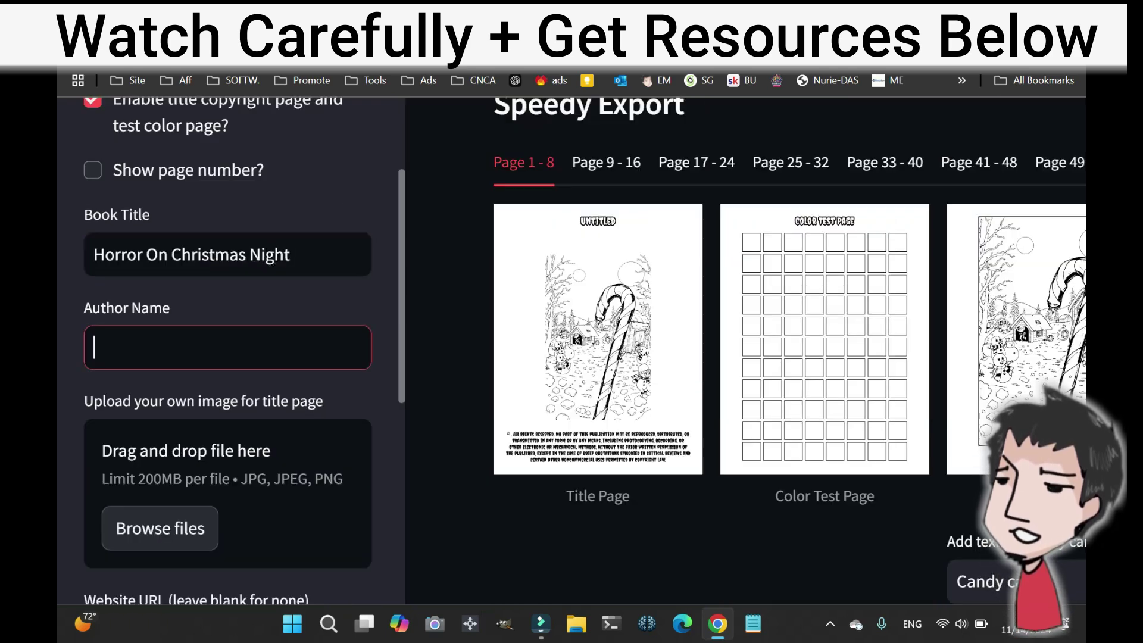
text(Tim Saito)
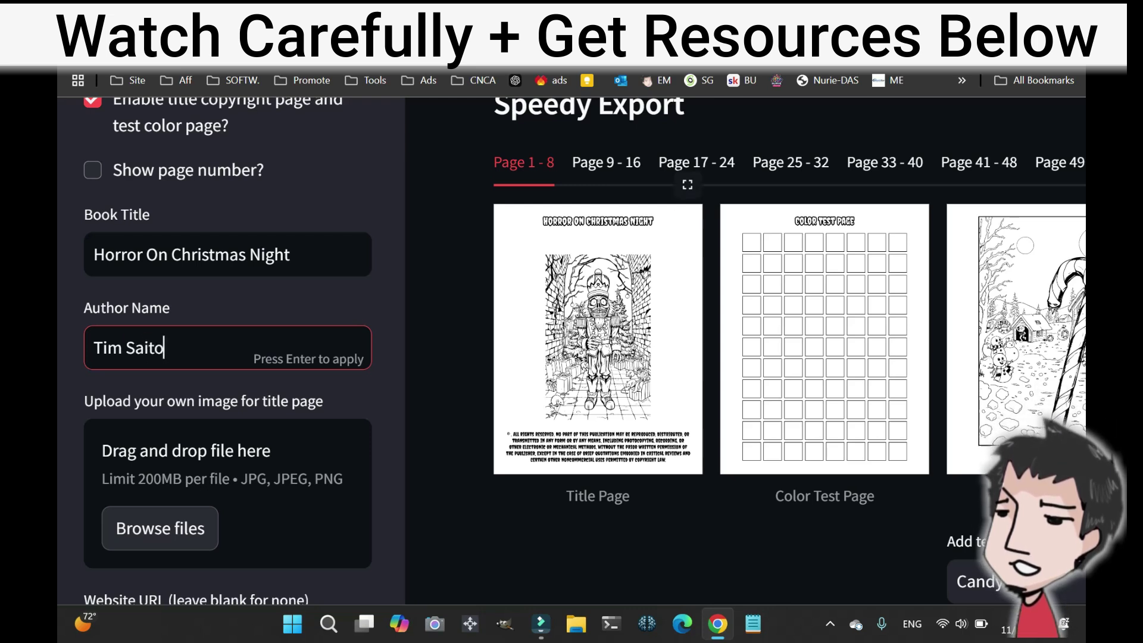
key(Return)
Enable page numbers for the book, with numbering starting at 1.
scroll(228, 357, down, 7)
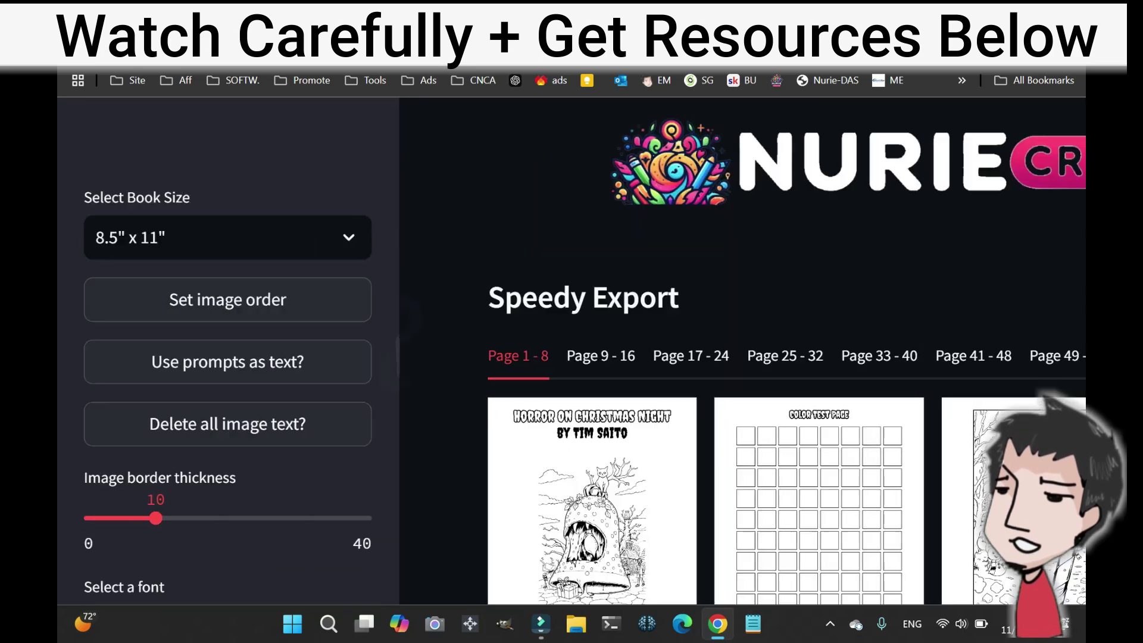
scroll(232, 357, down, 9)
scroll(233, 357, down, 3)
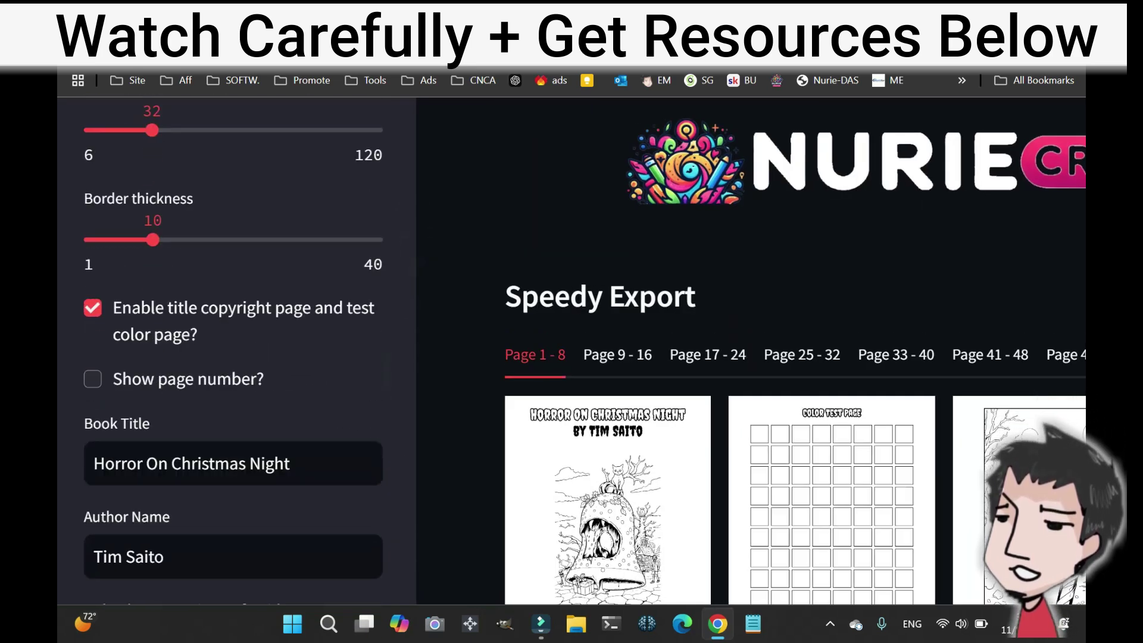
click(93, 257)
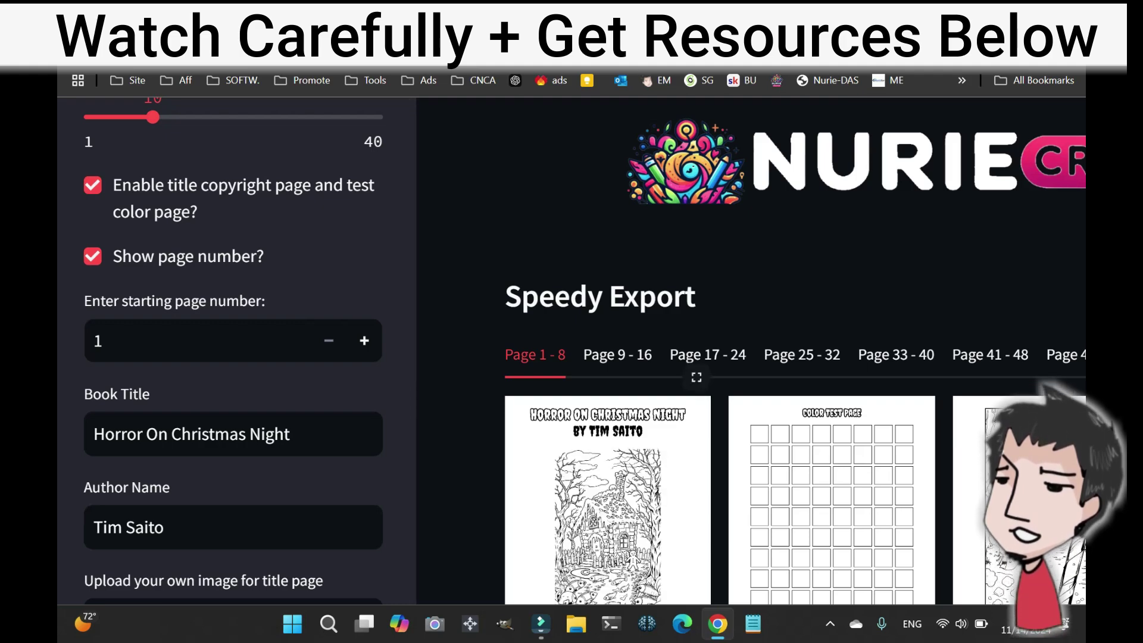
Generate the PDF of the coloring book and download it.
scroll(518, 446, down, 3)
scroll(455, 410, down, 10)
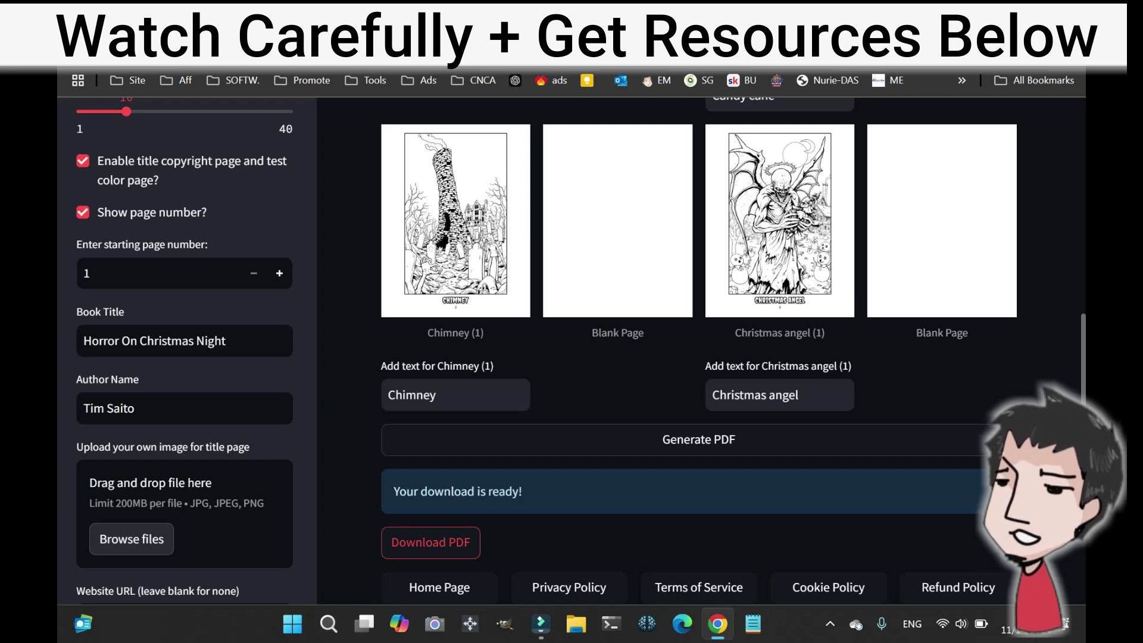
click(430, 543)
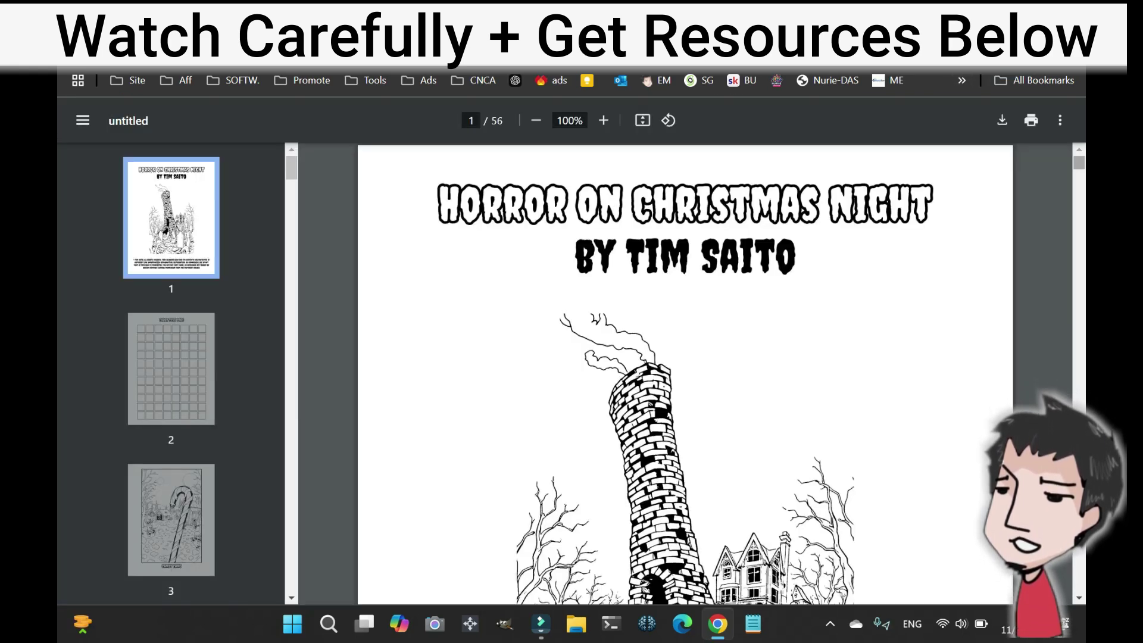
Review the exported PDF's title page, copyright notice, color test page, and the first coloring pages with their captions, page numbers and blank backs.
scroll(684, 373, down, 5)
scroll(685, 373, down, 5)
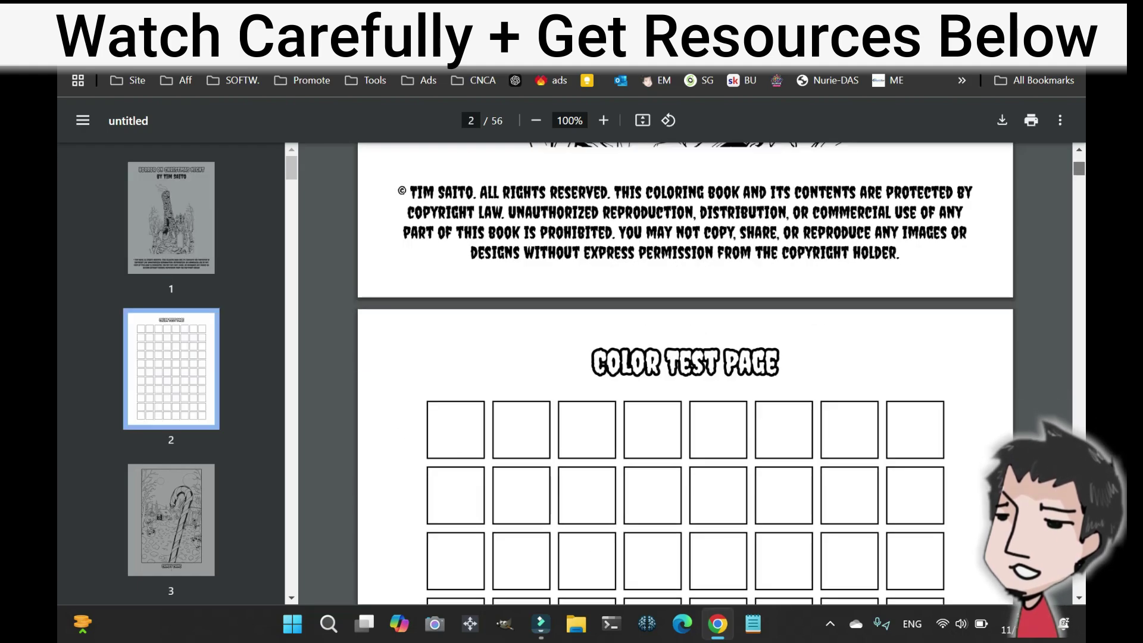
scroll(685, 373, up, 2)
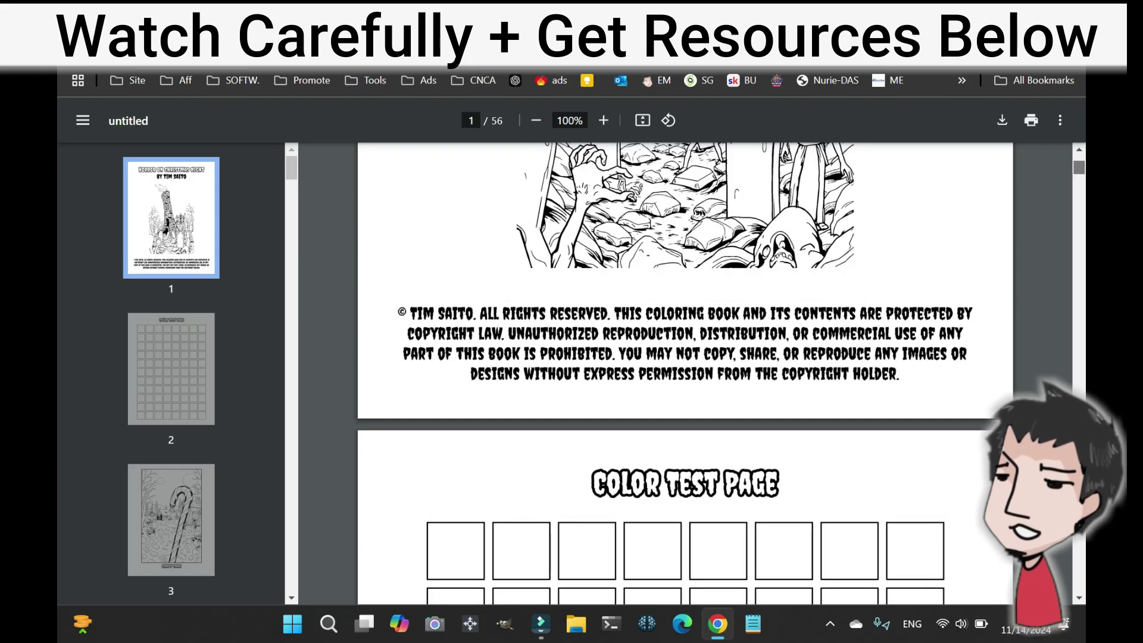
scroll(685, 374, down, 15)
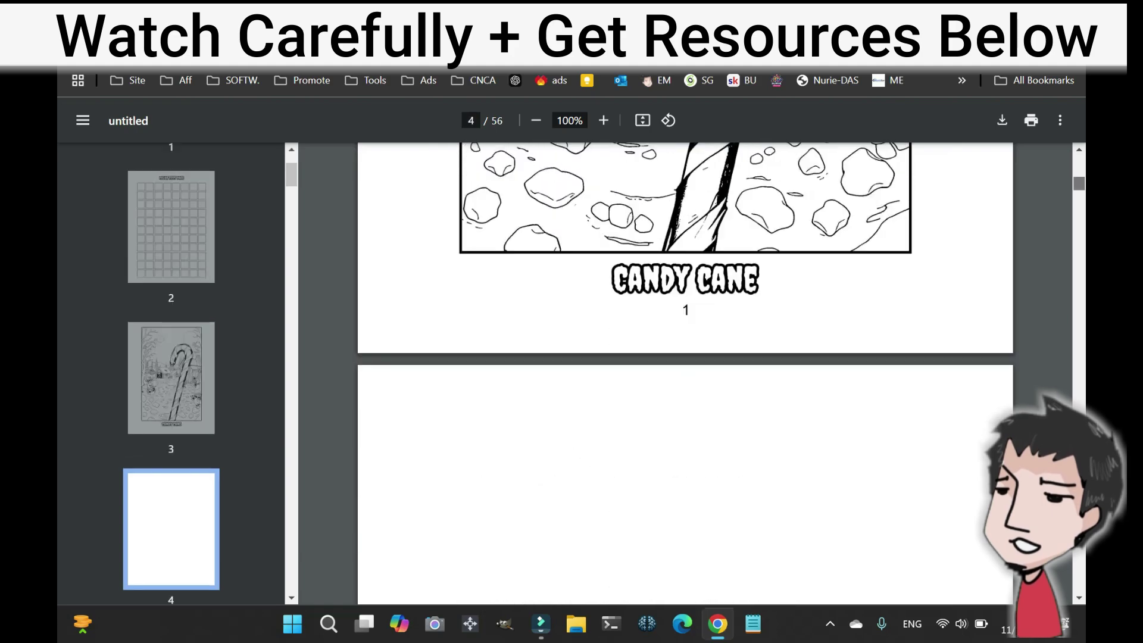
scroll(685, 373, up, 10)
scroll(685, 373, down, 14)
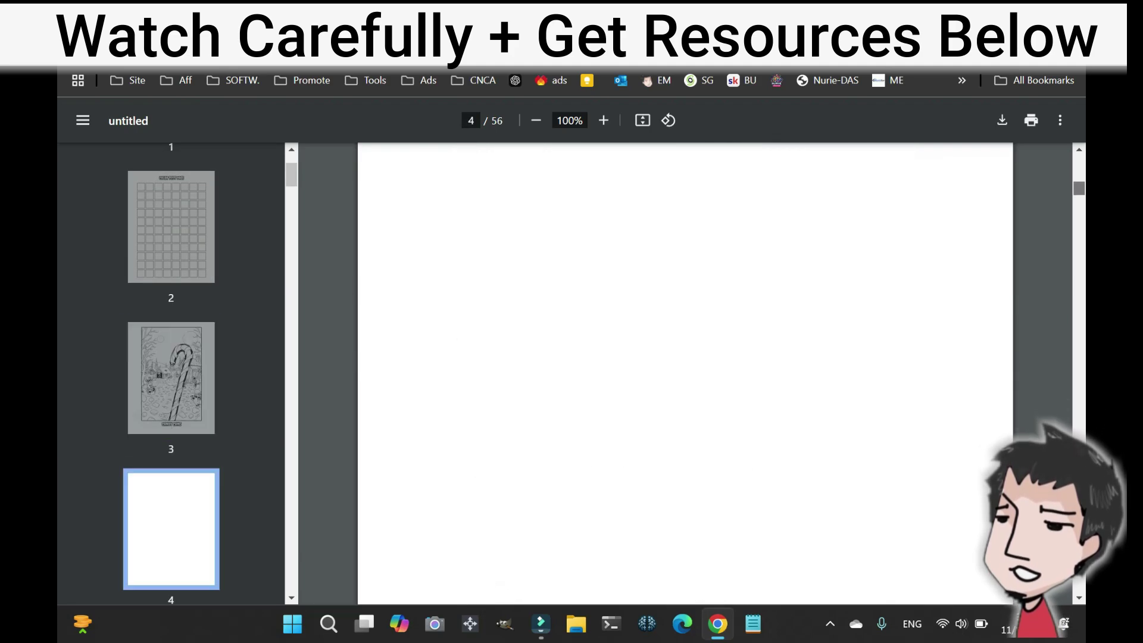
scroll(684, 373, down, 8)
scroll(685, 373, down, 6)
scroll(685, 373, down, 15)
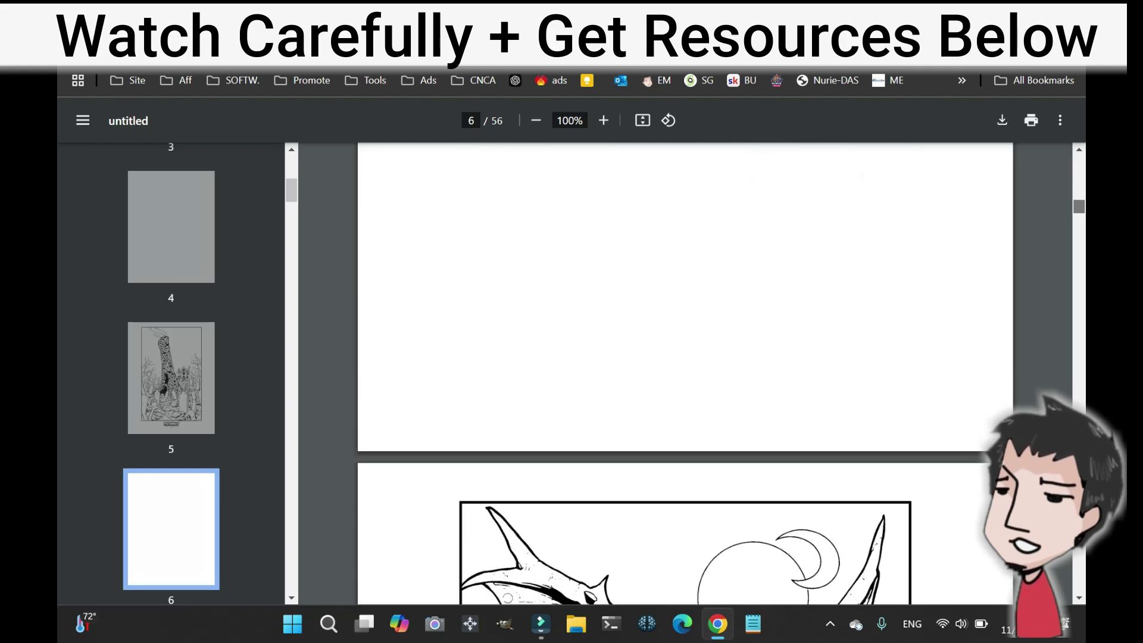
scroll(685, 373, down, 6)
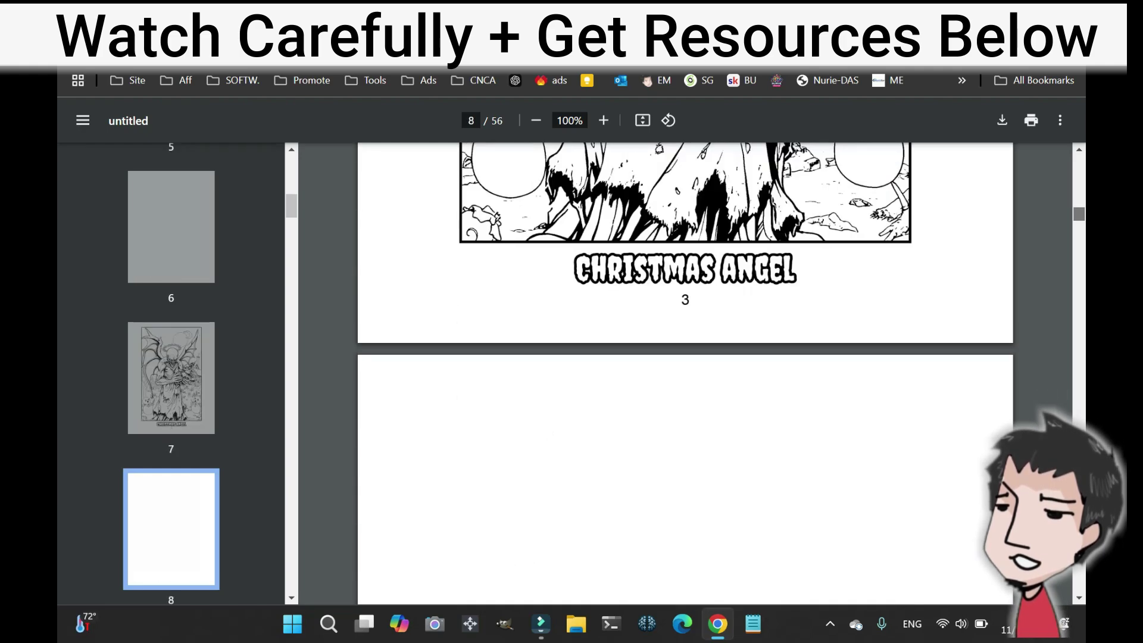
scroll(685, 373, down, 10)
scroll(684, 374, down, 10)
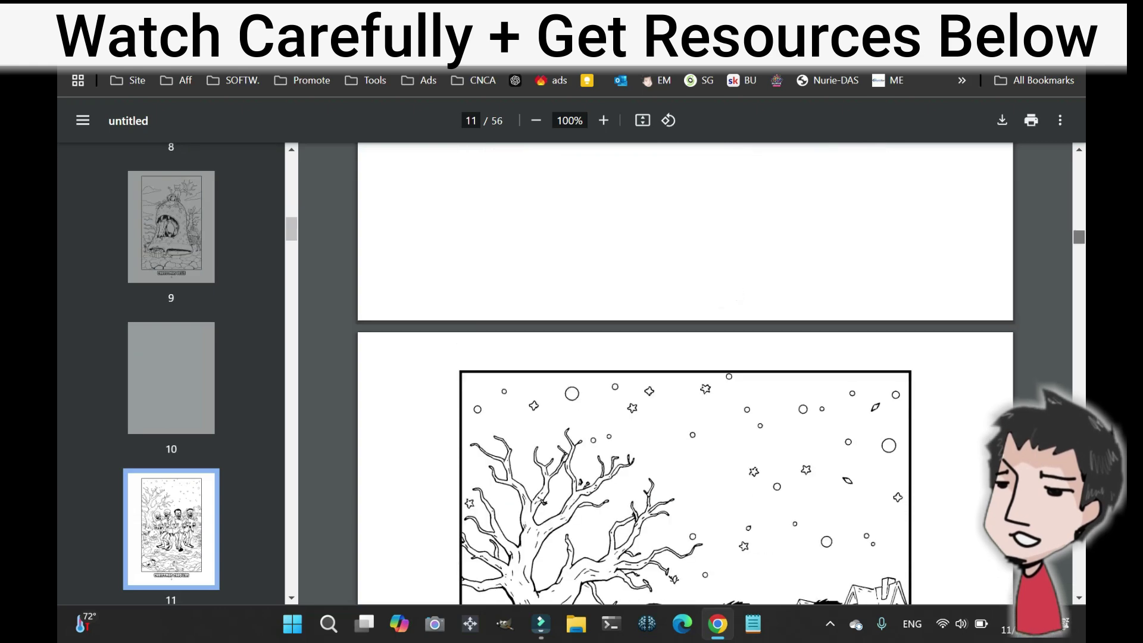
scroll(684, 373, up, 3)
scroll(684, 374, up, 6)
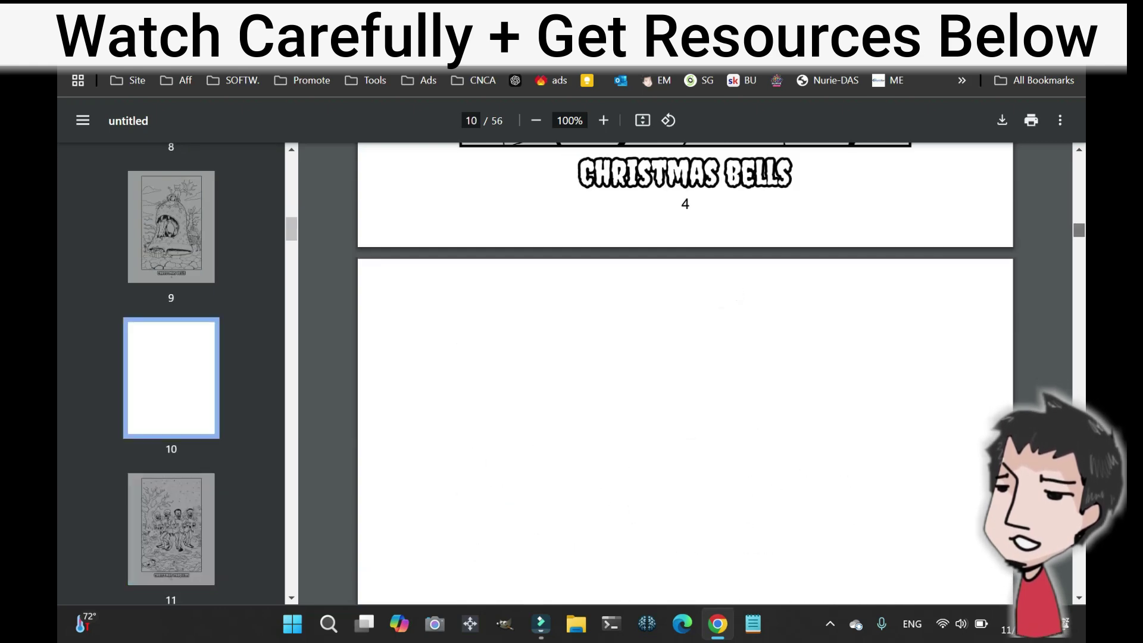
scroll(684, 373, up, 6)
scroll(685, 374, up, 4)
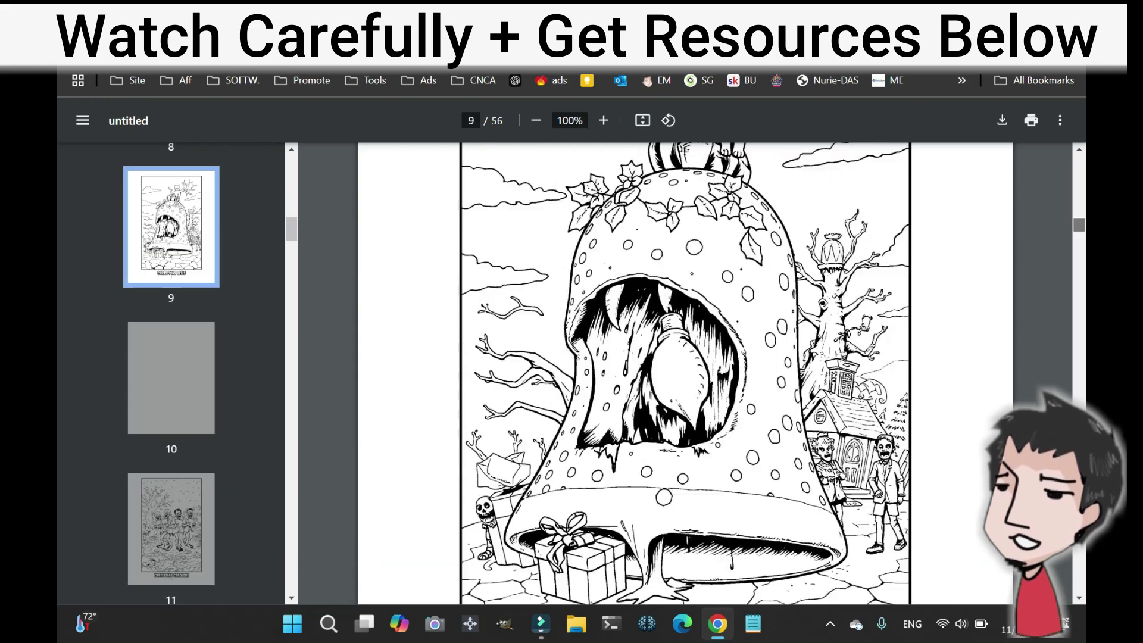
scroll(685, 373, down, 10)
scroll(684, 373, down, 8)
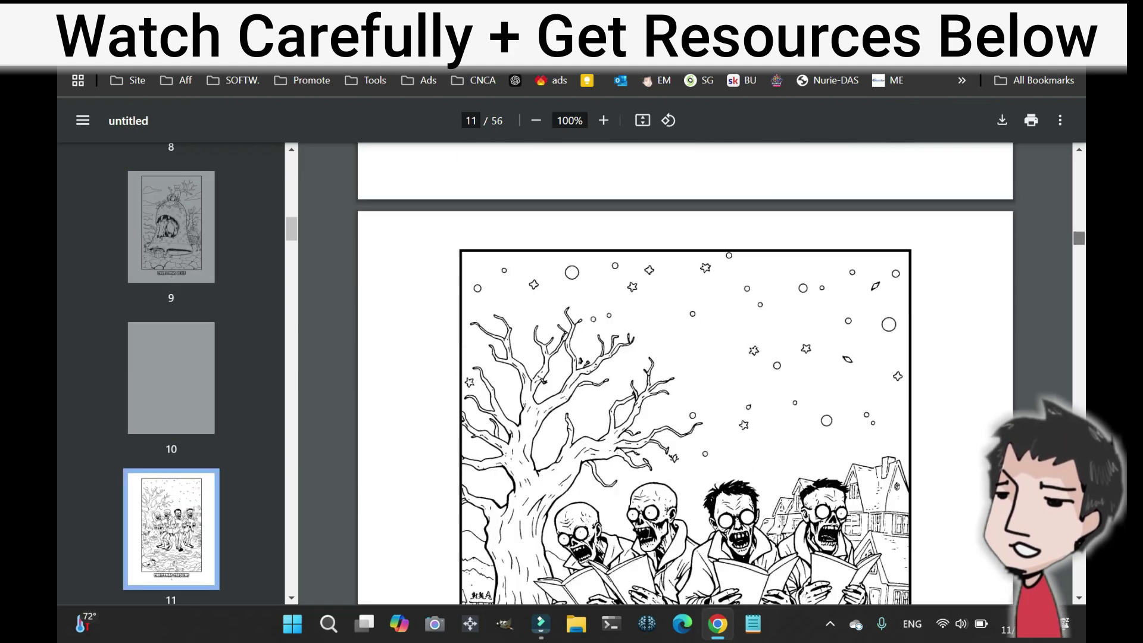
scroll(684, 373, down, 5)
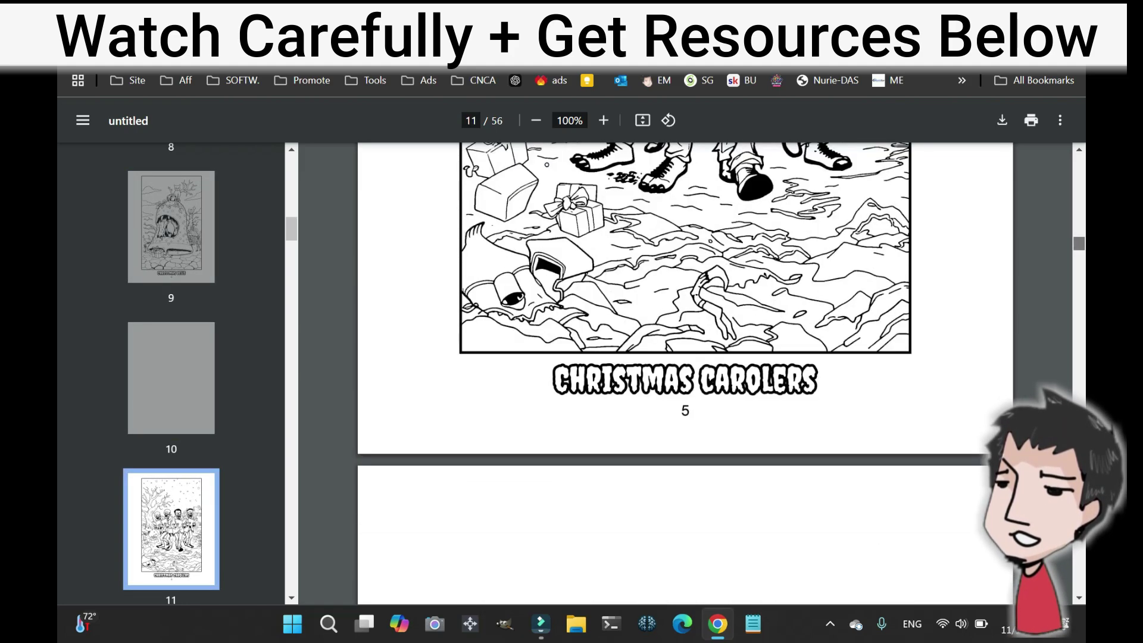
scroll(685, 373, down, 20)
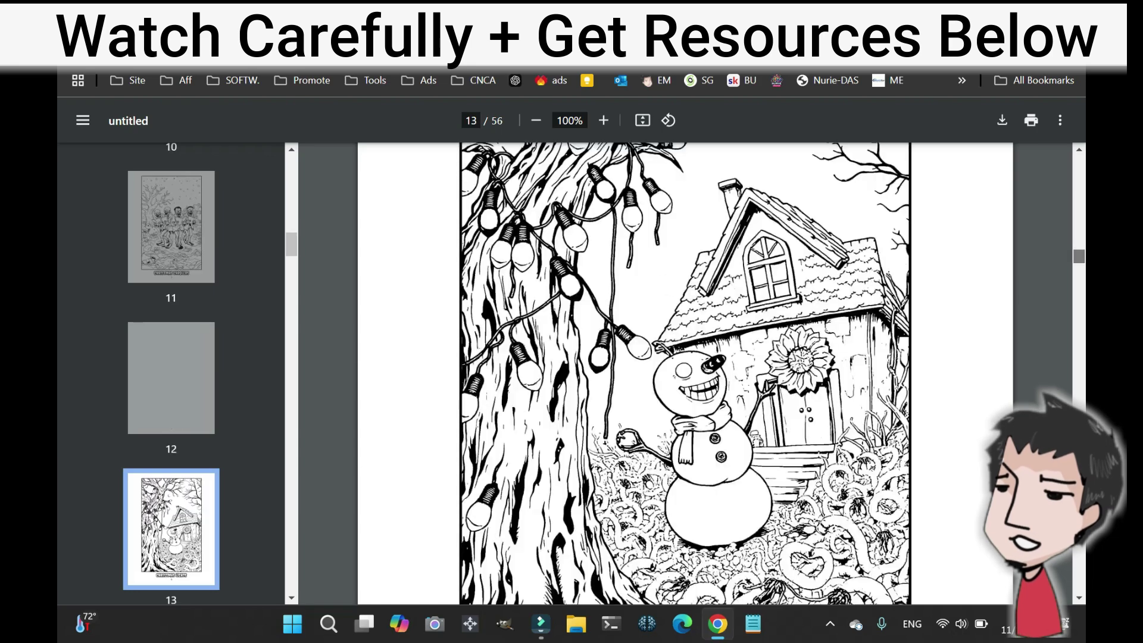
scroll(684, 373, up, 12)
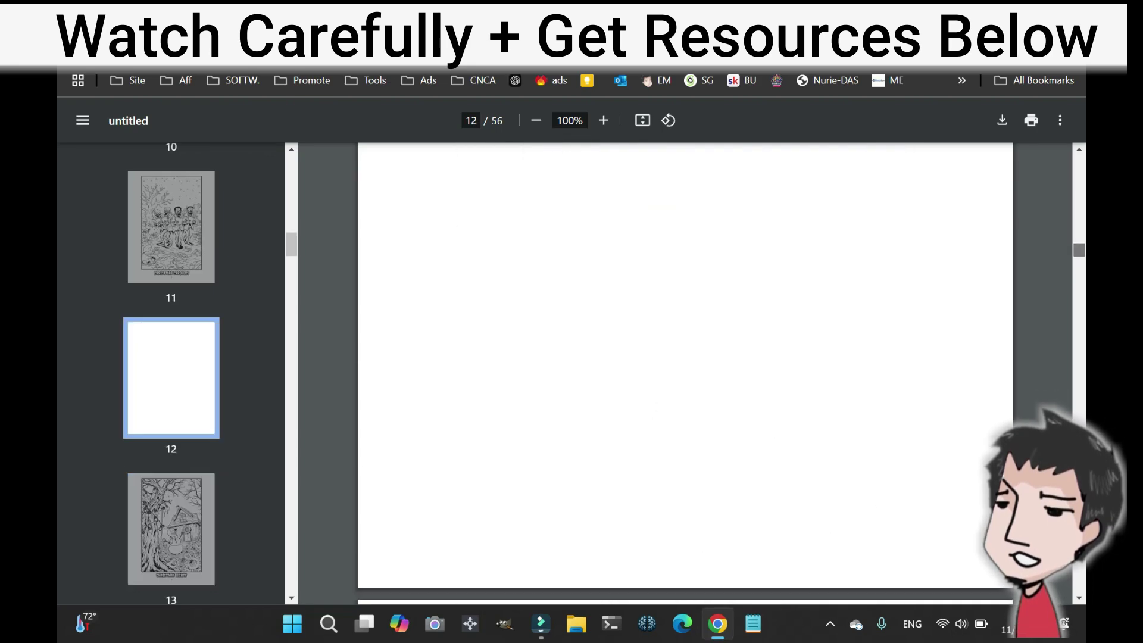
scroll(685, 373, down, 4)
scroll(685, 373, down, 5)
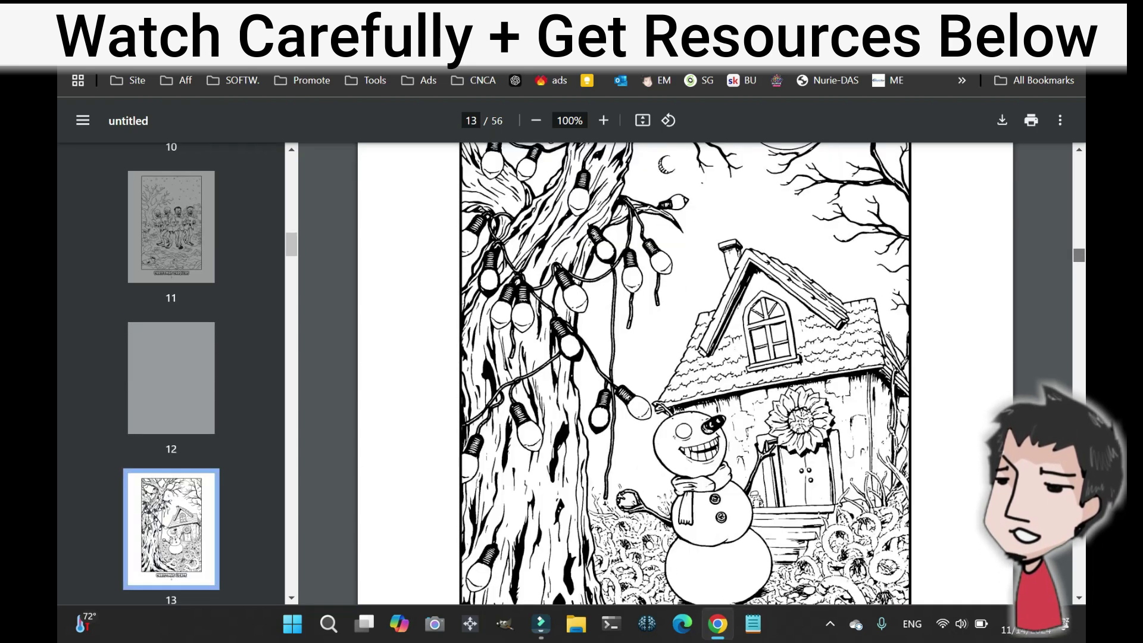